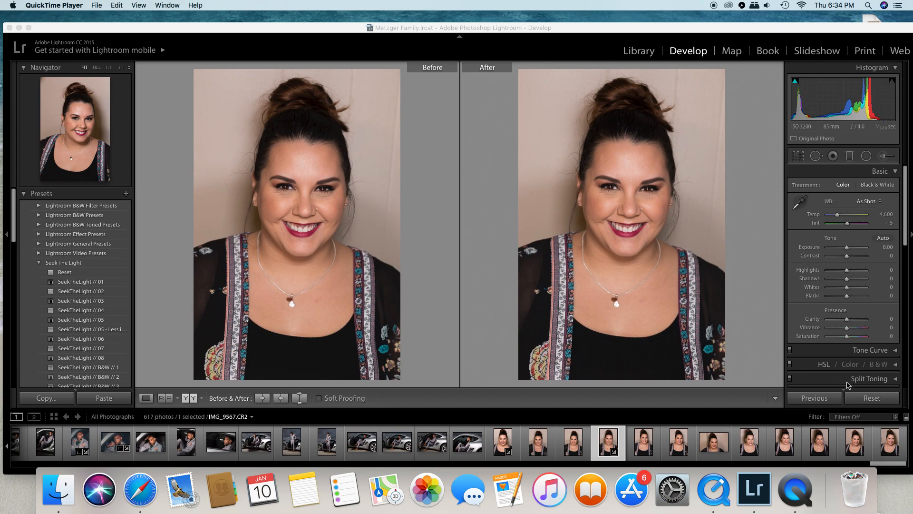
Step: Reset the portrait's develop settings and switch from the before/after comparison to a single-photo view
click(859, 400)
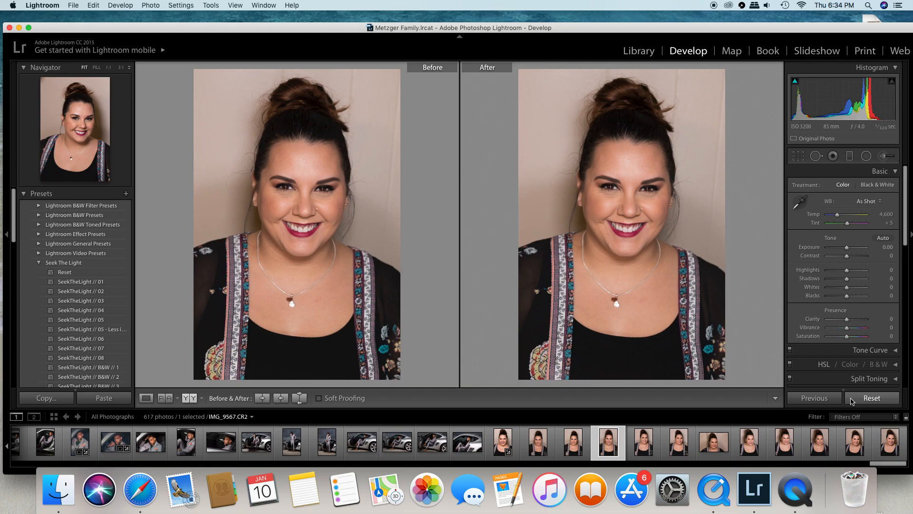
click(146, 399)
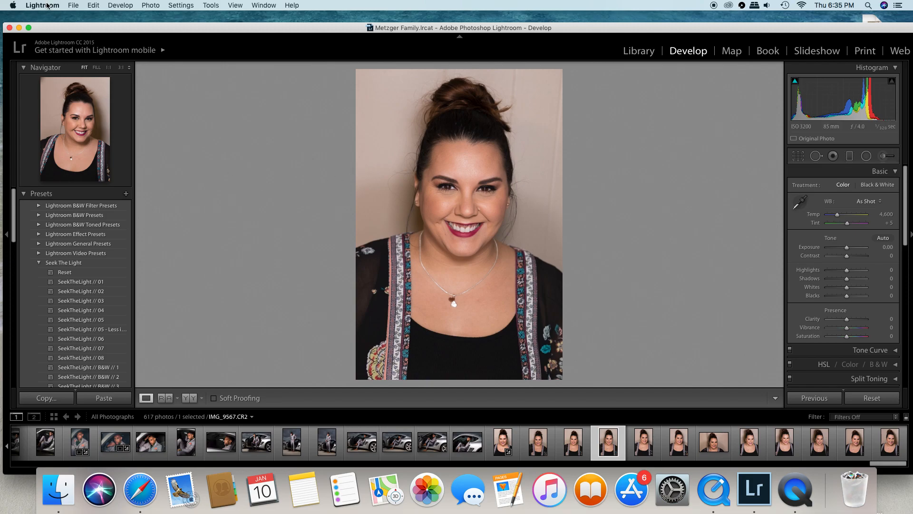
Step: Look at the EOS_DIGITAL card's photos in the import window, leave it, and return to the Develop module
click(78, 5)
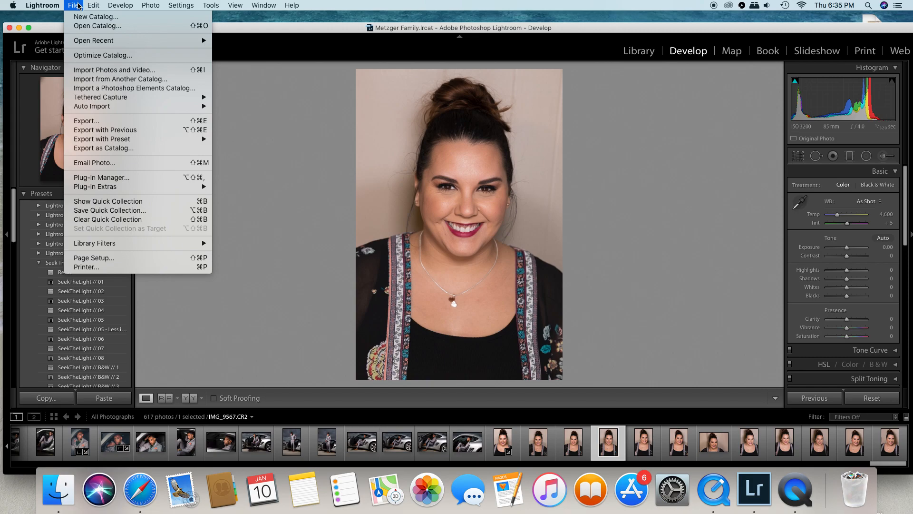
click(109, 71)
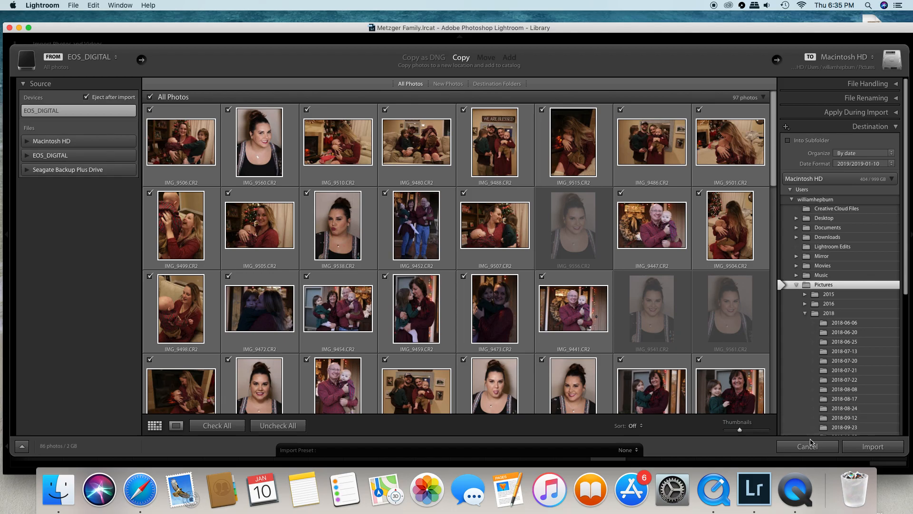
click(873, 446)
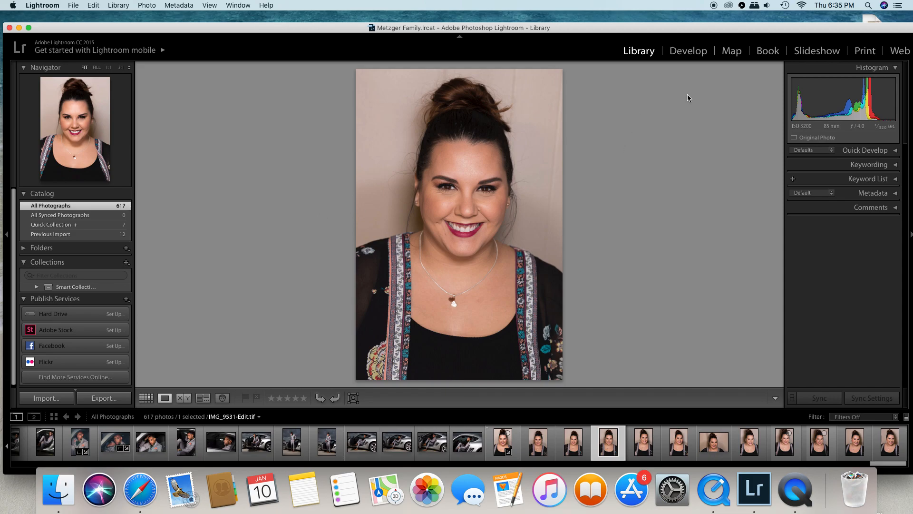
click(690, 53)
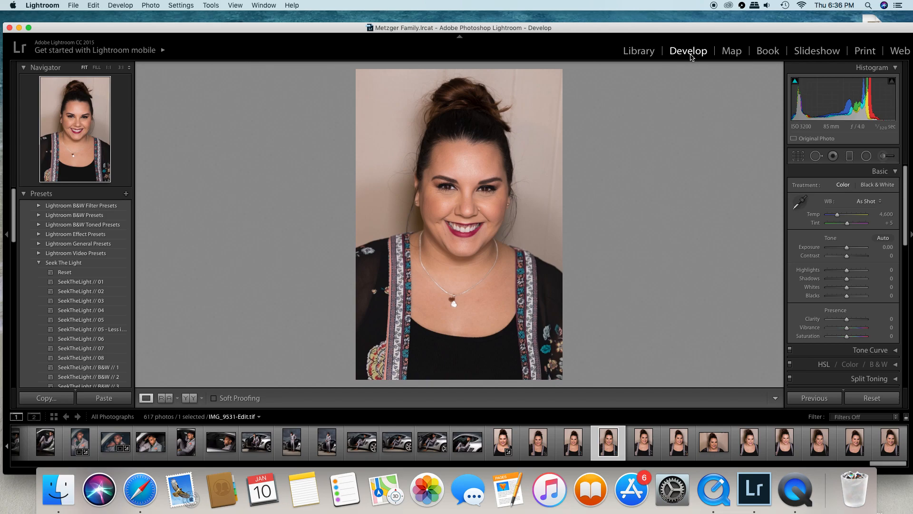
Step: Using Spot Removal in Heal mode at 1:1 magnification, remove the dark spot near the hairline on the forehead's left side
click(816, 157)
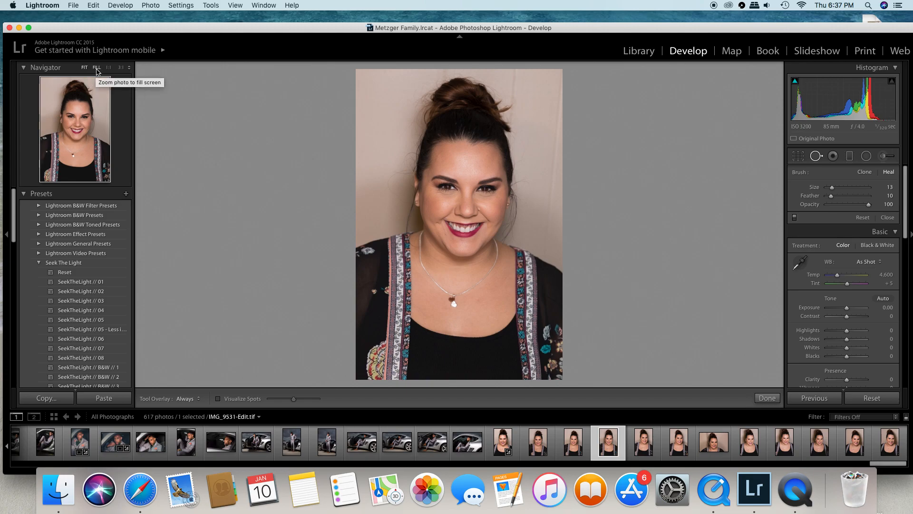
click(96, 67)
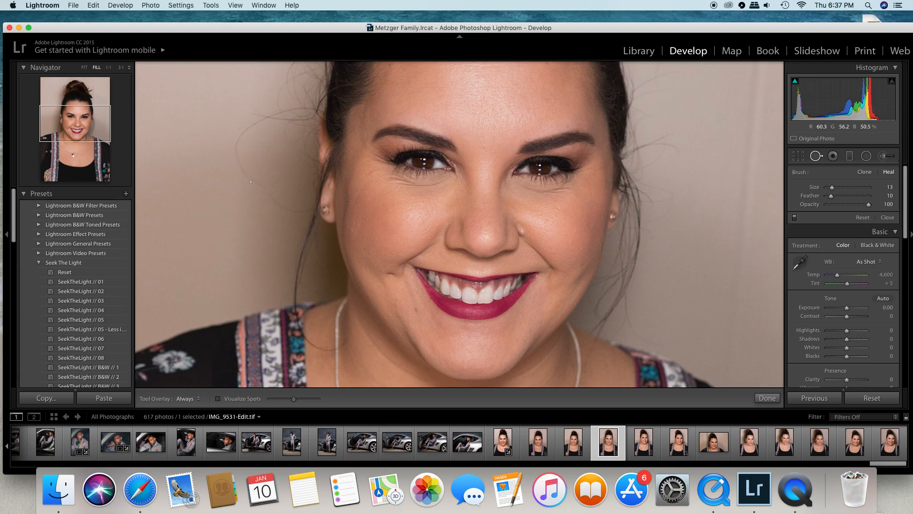
drag(75, 106, 78, 99)
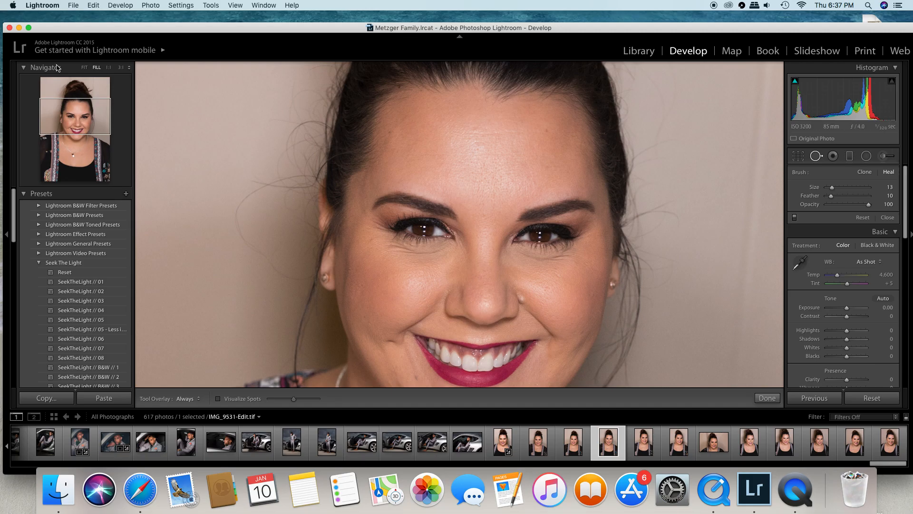
click(111, 68)
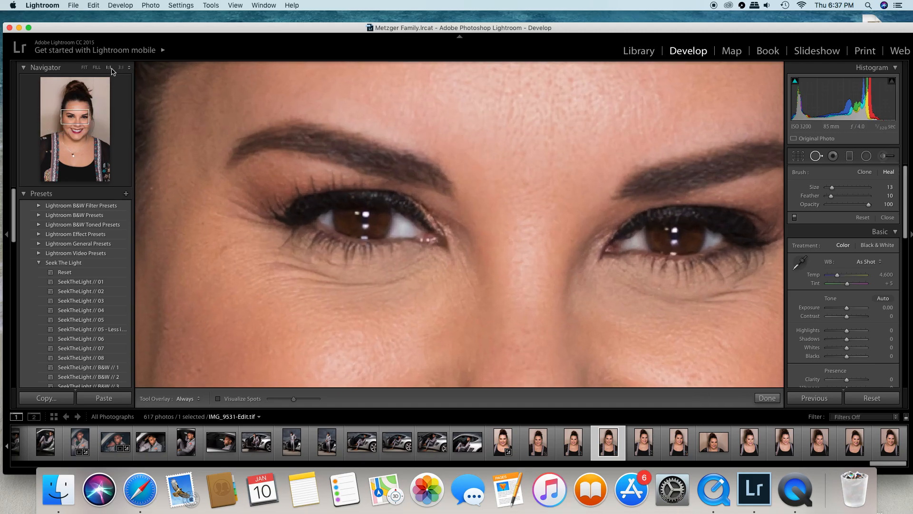
click(77, 112)
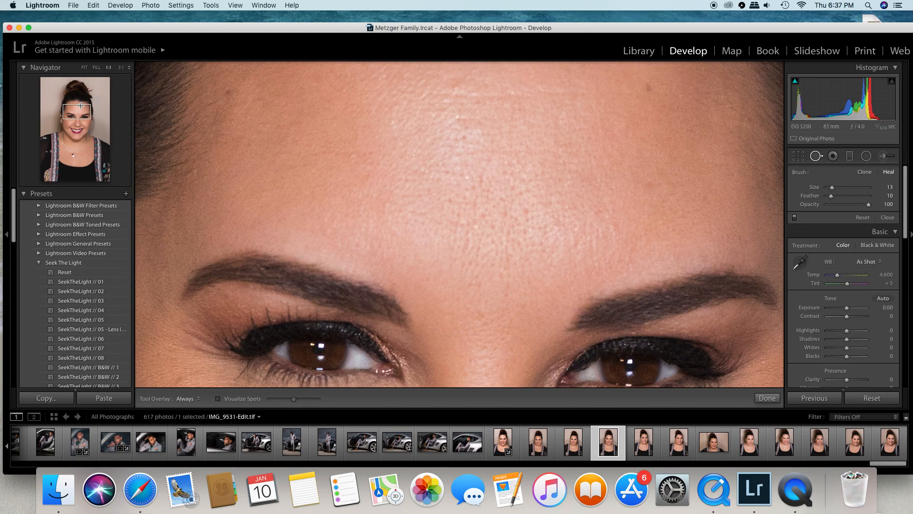
click(76, 107)
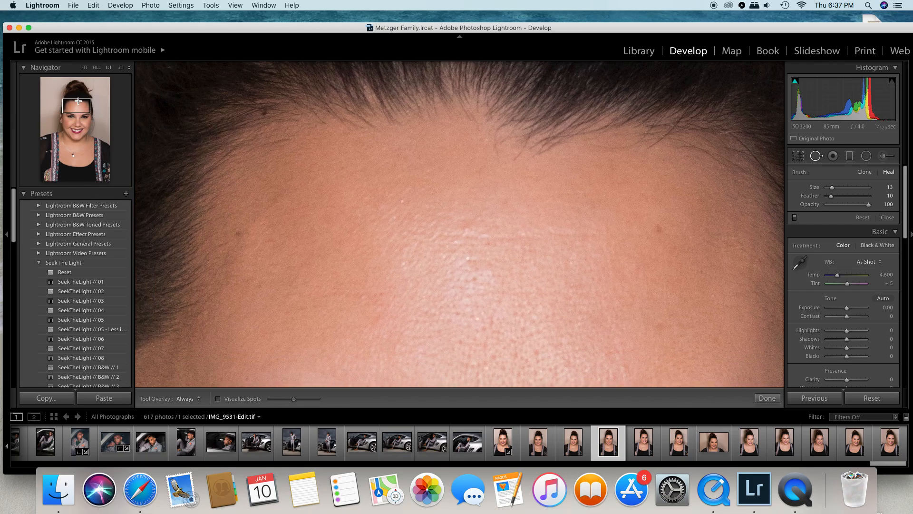
click(79, 105)
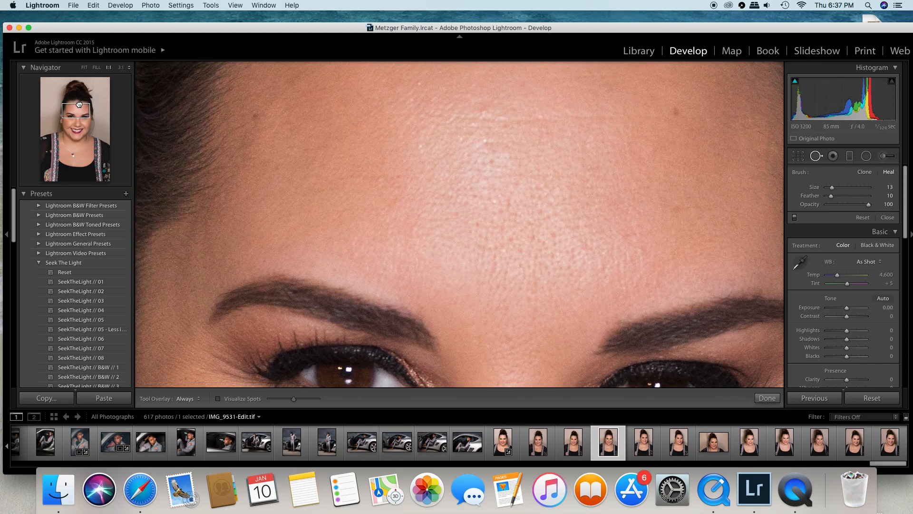
drag(79, 105, 77, 103)
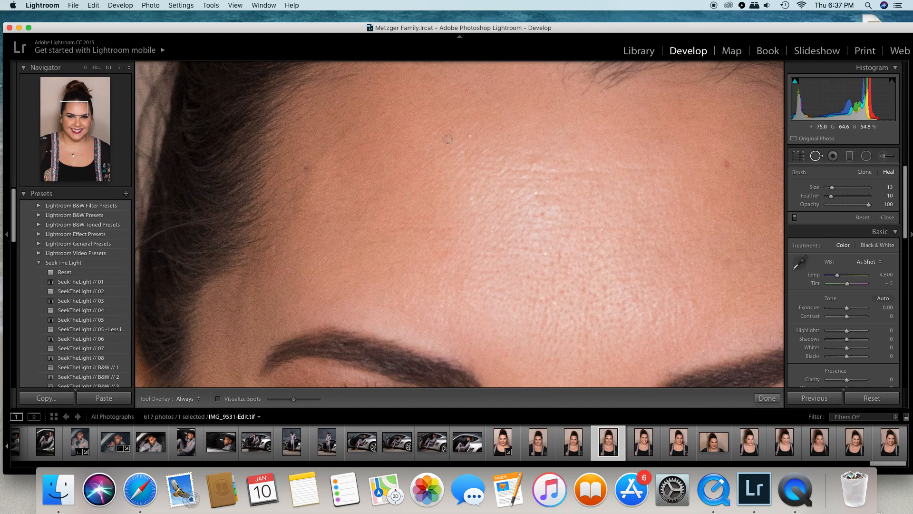
click(306, 168)
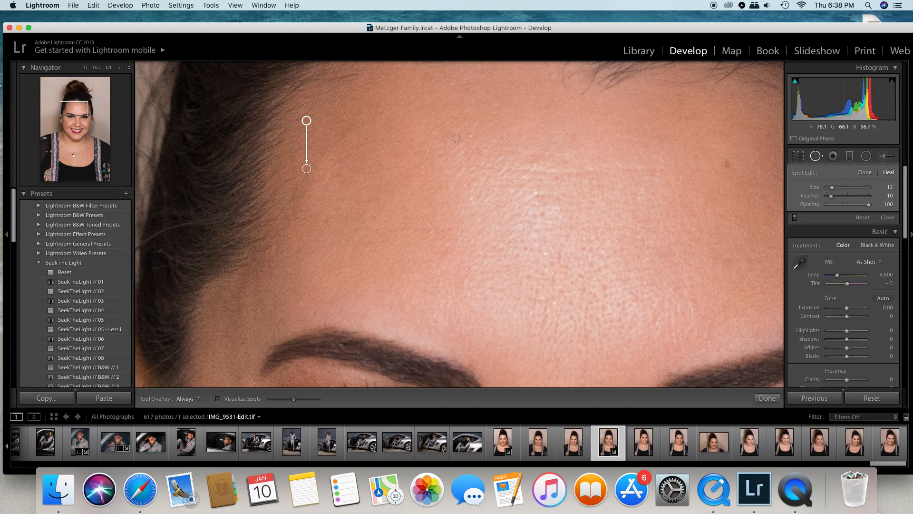
Step: Heal the small blemishes across the left half of the forehead and the one at the left temple
click(470, 136)
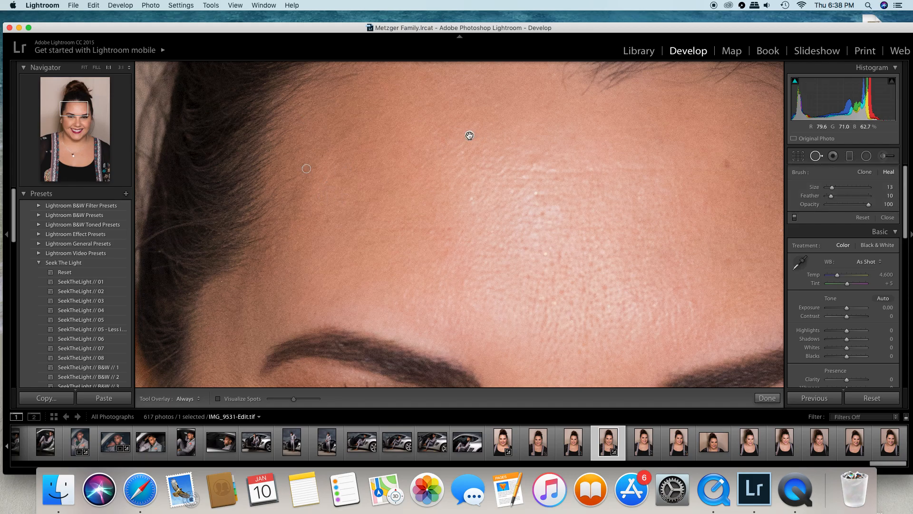
click(409, 103)
click(461, 152)
click(471, 198)
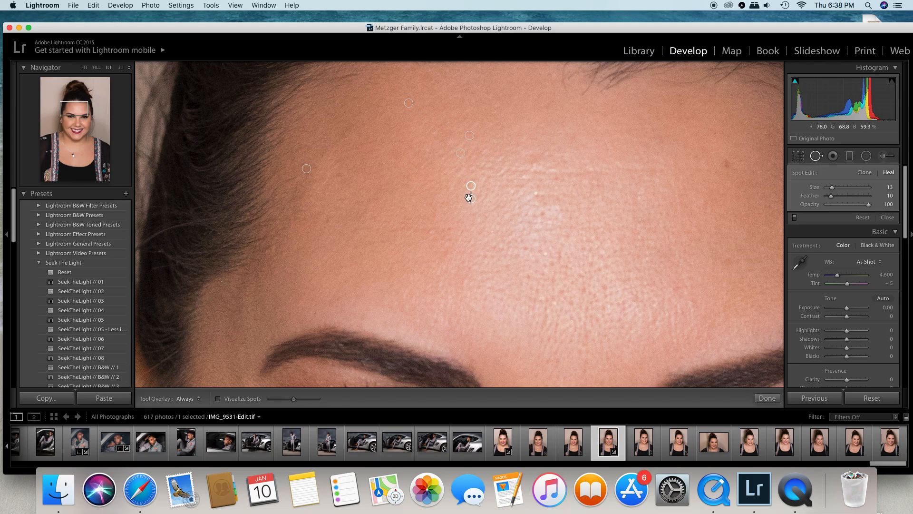
click(450, 229)
click(221, 282)
click(469, 135)
Step: Heal the upper forehead crease with a stroke sampled from adjacent skin, plus the two spots on the forehead's right side
click(532, 155)
mouse_move(540, 129)
mouse_down()
mouse_move(579, 137)
mouse_move(660, 128)
mouse_up()
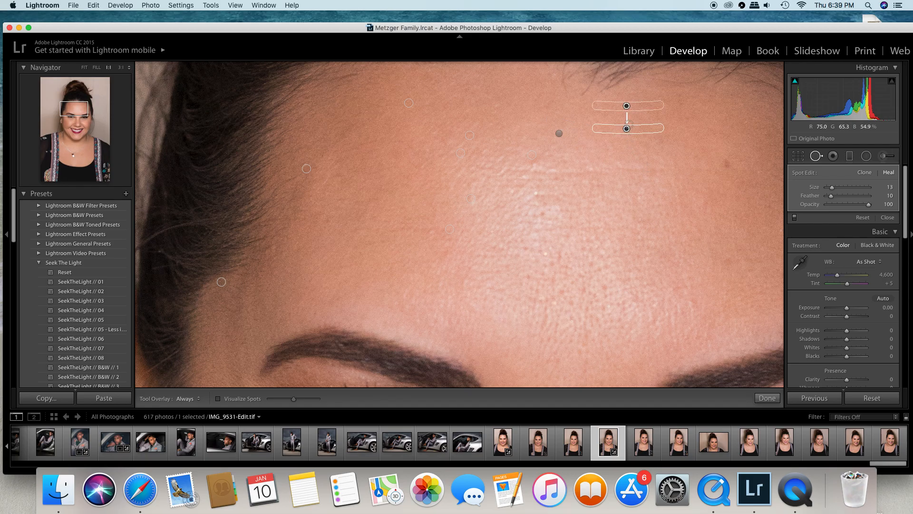
mouse_move(627, 107)
mouse_down()
mouse_move(624, 142)
mouse_move(600, 118)
mouse_up()
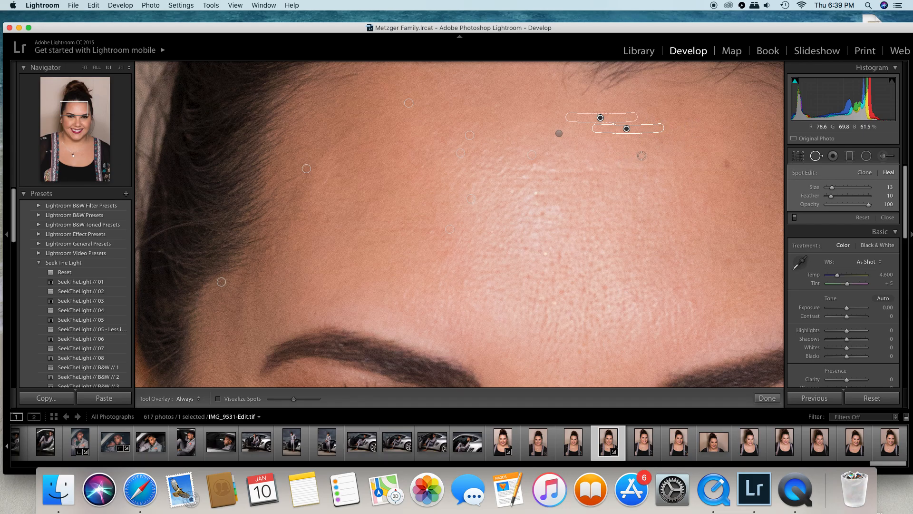
click(725, 162)
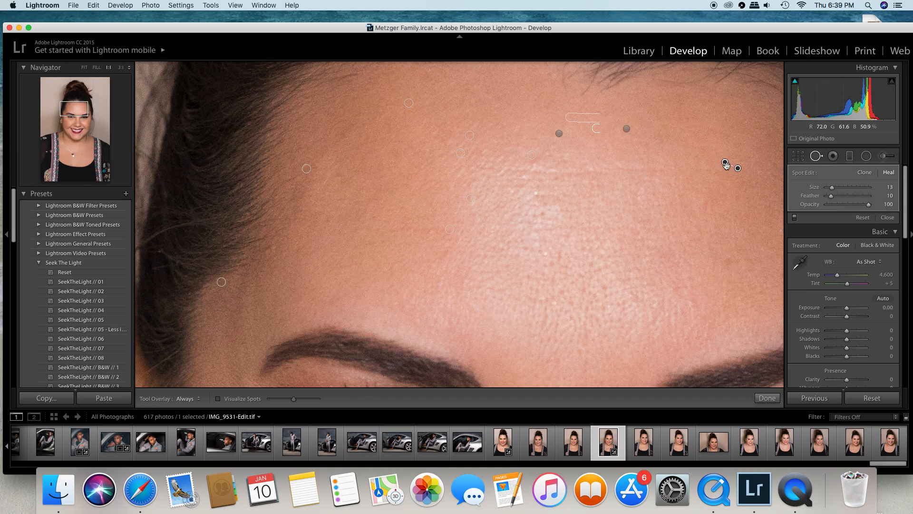
click(746, 121)
Step: Heal the lower forehead crease in three horizontal strokes, moving the first two strokes' sample areas to skin just above the crease
drag(424, 166, 495, 168)
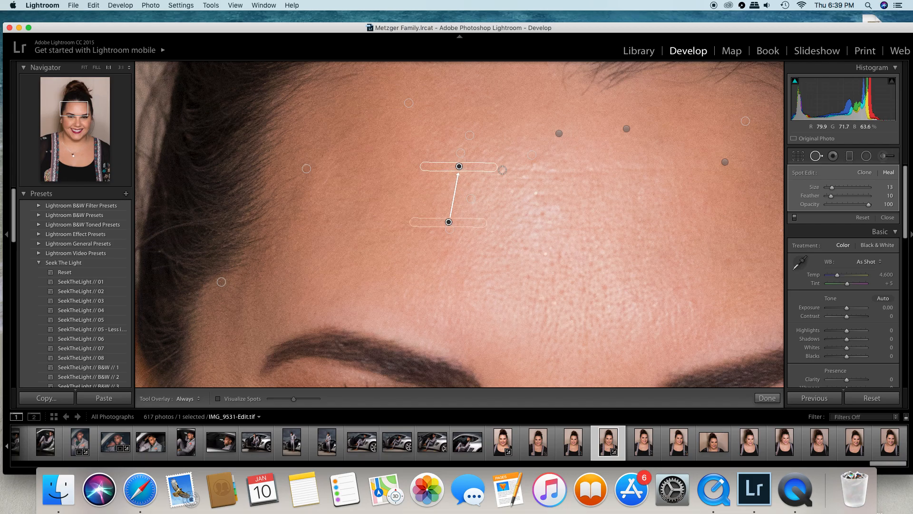
drag(450, 220, 455, 181)
mouse_move(455, 181)
mouse_down()
mouse_move(460, 152)
mouse_move(451, 146)
mouse_up()
drag(419, 166, 564, 175)
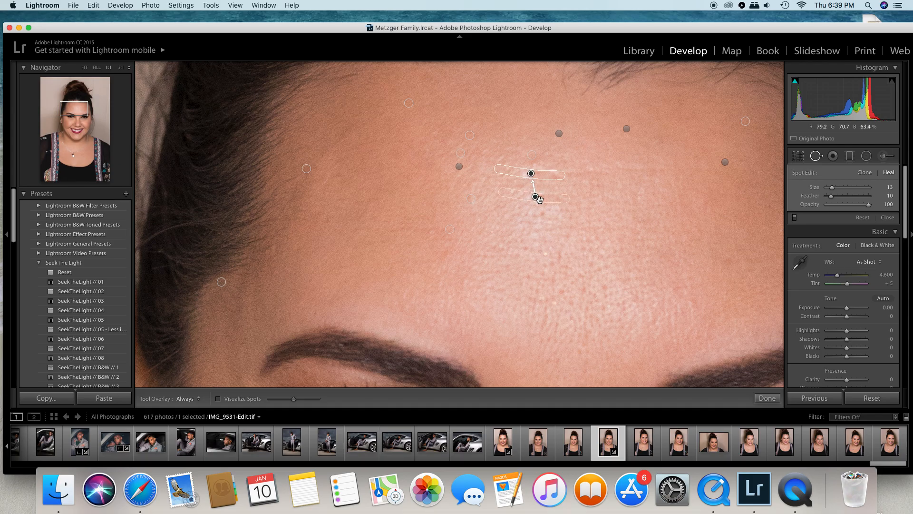
drag(536, 198, 533, 164)
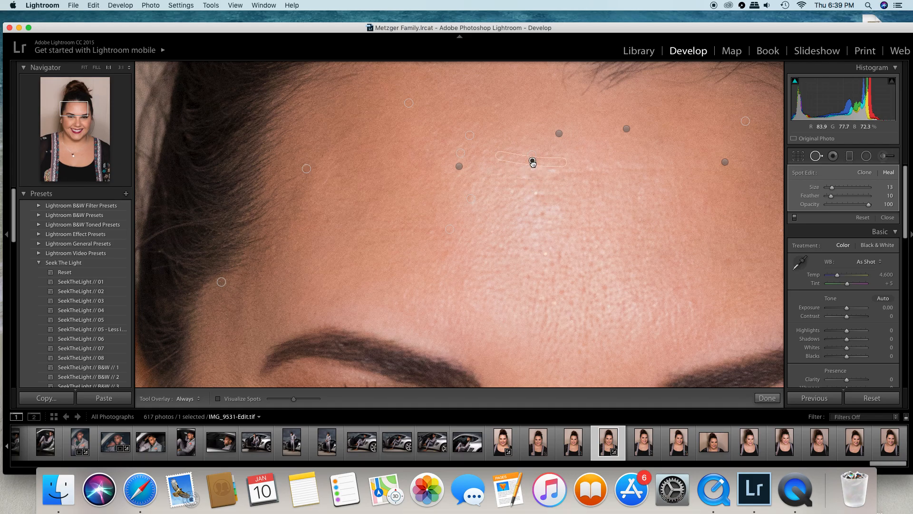
mouse_move(533, 163)
mouse_down()
mouse_move(530, 174)
mouse_move(664, 171)
mouse_up()
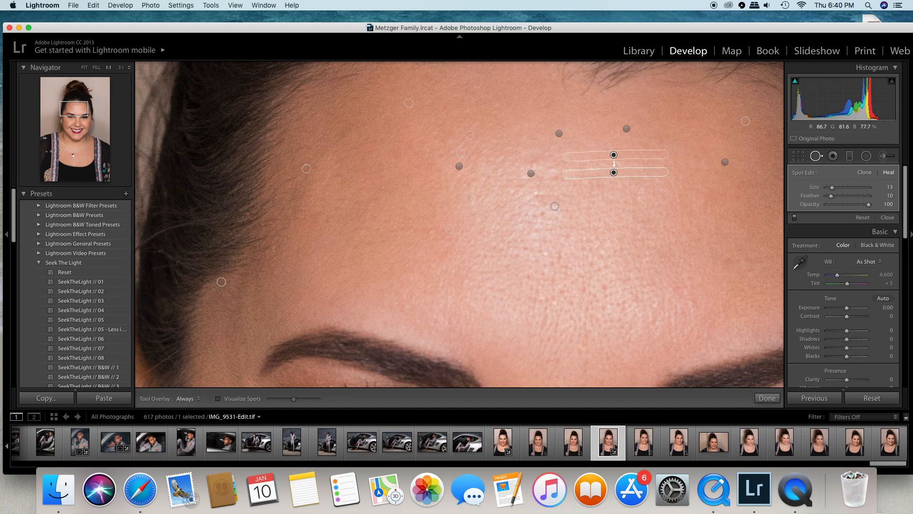
Step: Heal the small spots in the shiny middle of the forehead and delete one unwanted correction
click(538, 194)
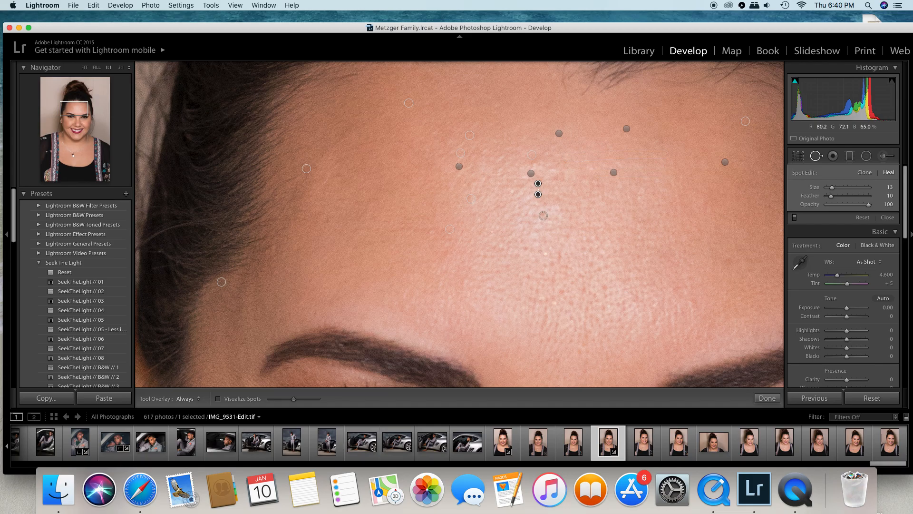
click(544, 254)
click(424, 241)
key(Delete)
click(528, 276)
click(540, 298)
click(605, 287)
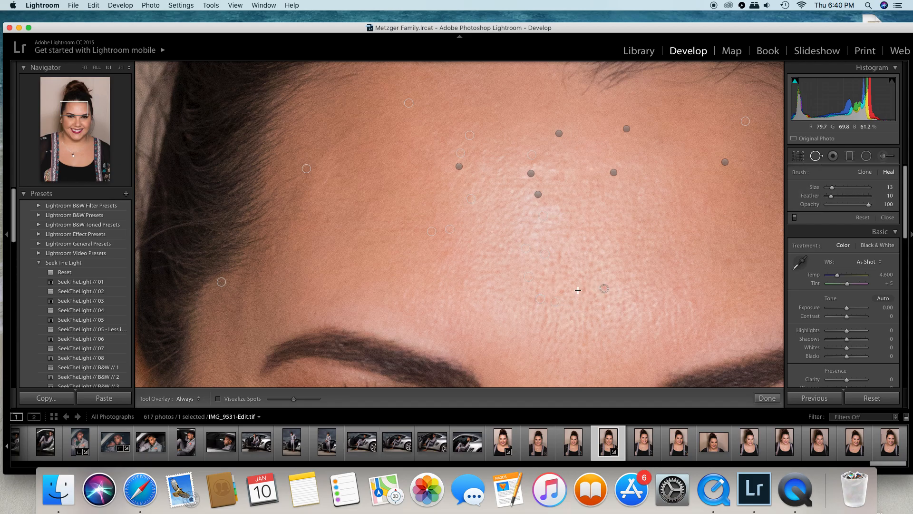
click(561, 291)
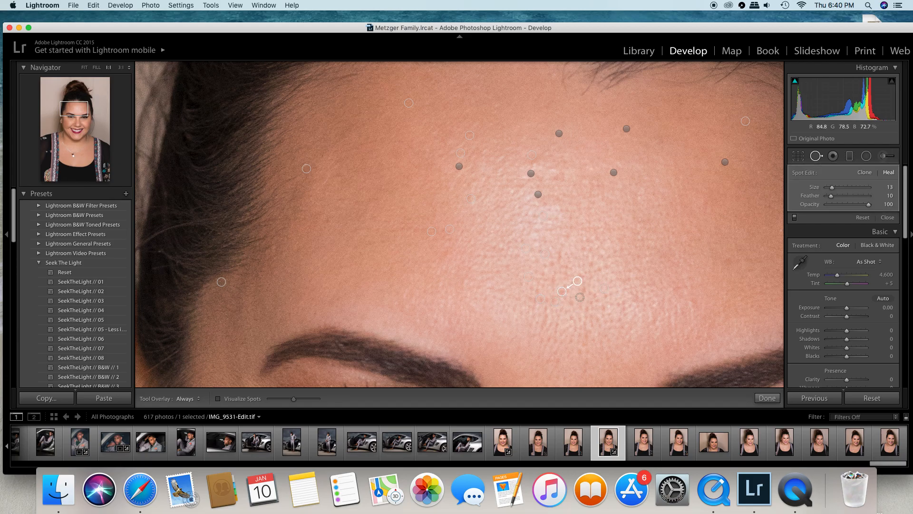
click(528, 280)
Step: Heal the remaining small spots along the left hairline and the left side of the forehead
click(328, 177)
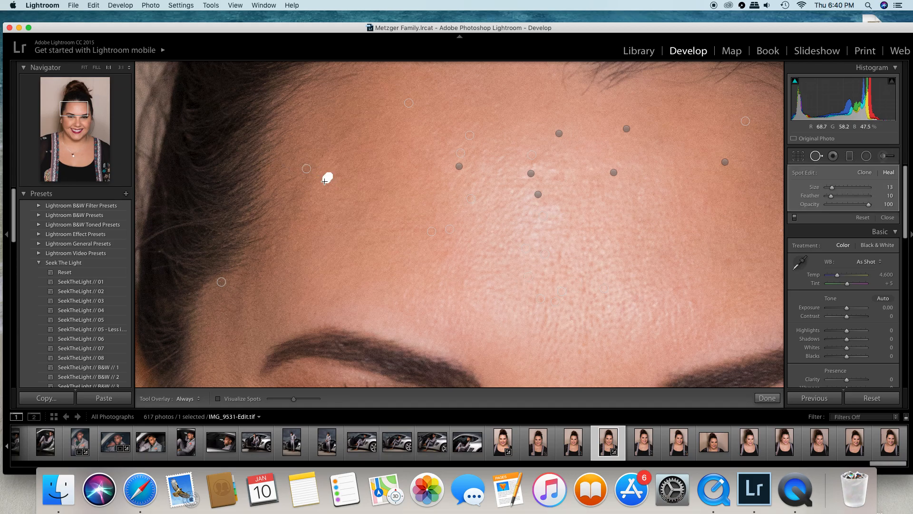
click(331, 158)
click(368, 111)
click(356, 103)
click(354, 97)
click(331, 218)
Step: Heal the two small spots just below the hairline at the center of the forehead
drag(83, 103, 87, 101)
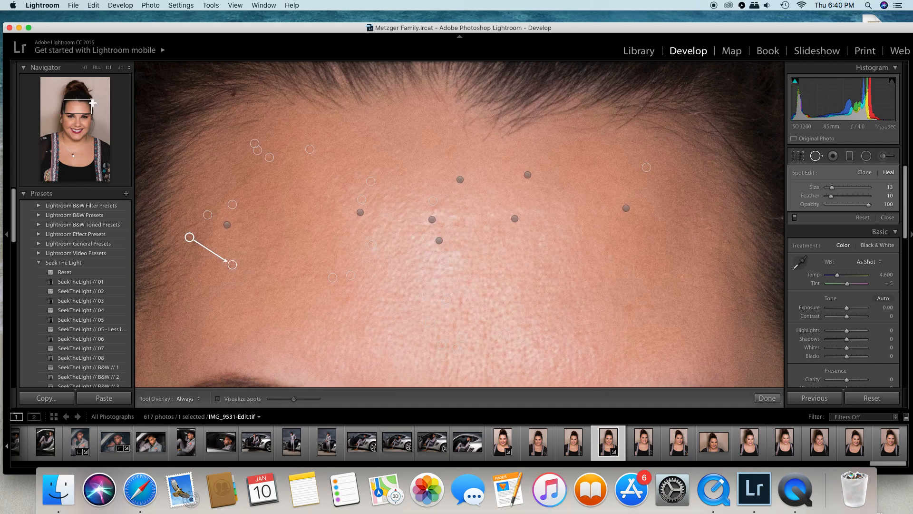
click(396, 151)
click(455, 120)
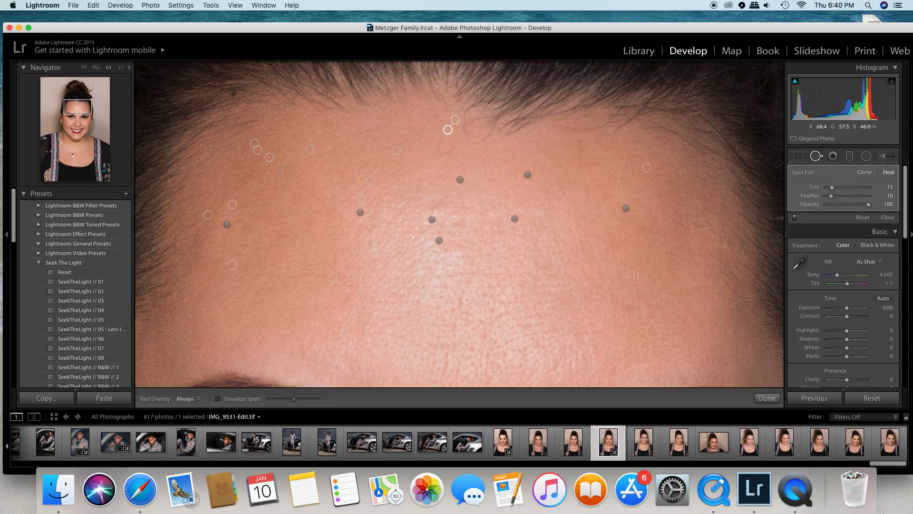
Step: Heal the two blemishes above the eyebrow on the right side of the forehead with short strokes
click(92, 102)
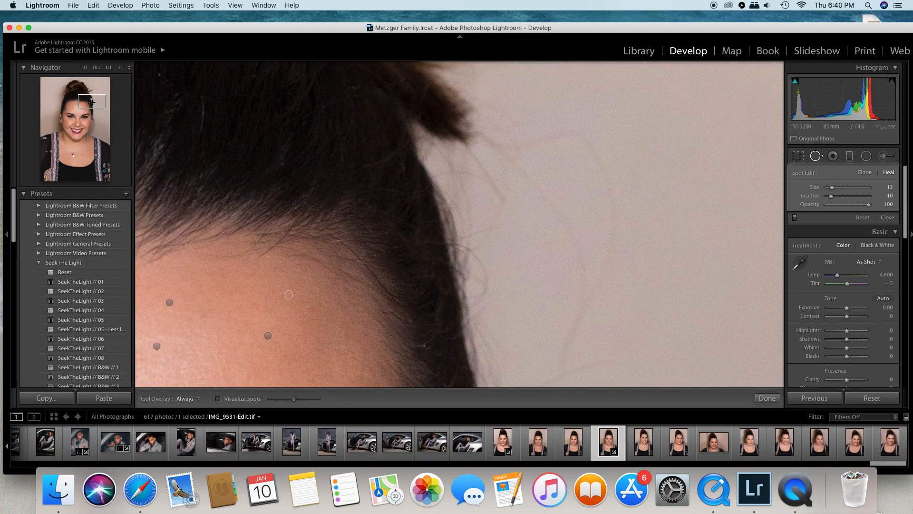
drag(93, 101, 90, 105)
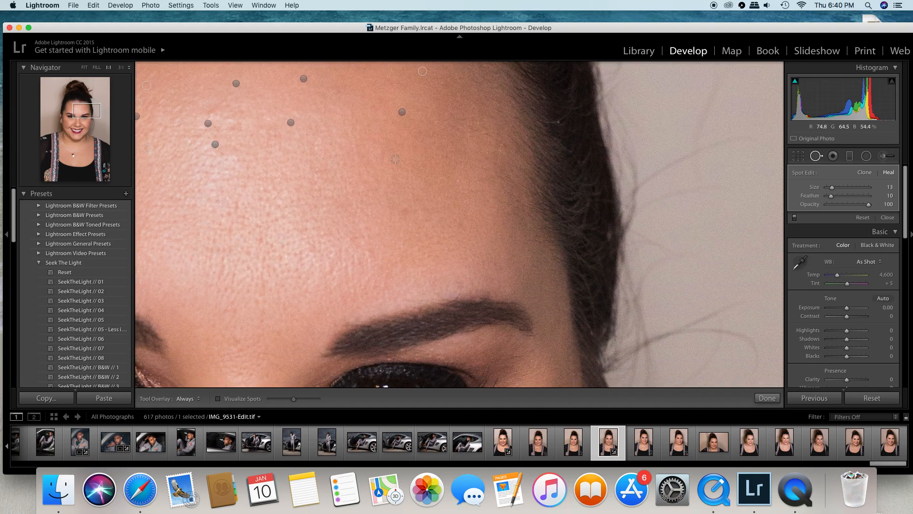
drag(401, 212, 412, 212)
mouse_move(364, 249)
mouse_down()
mouse_move(377, 255)
mouse_move(362, 238)
mouse_up()
Step: Finish spot removal and compare the whole portrait side by side before and after the retouching
click(85, 68)
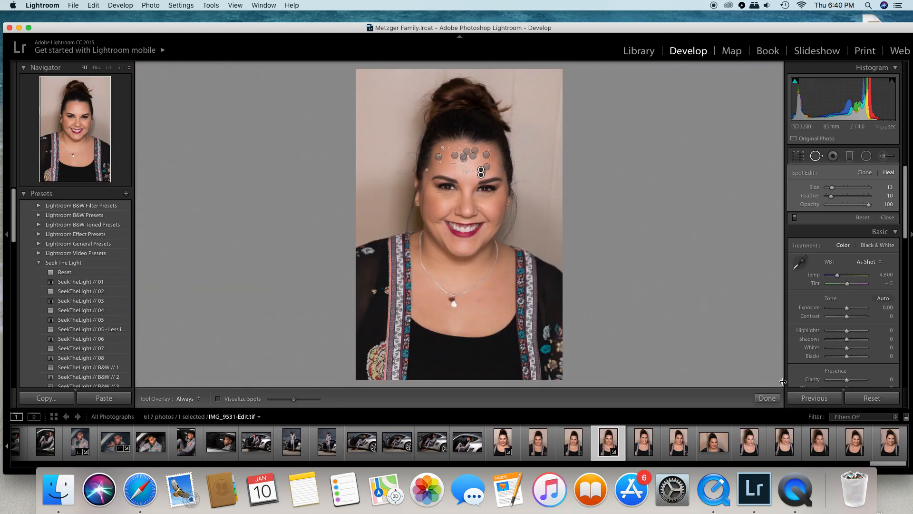
click(767, 398)
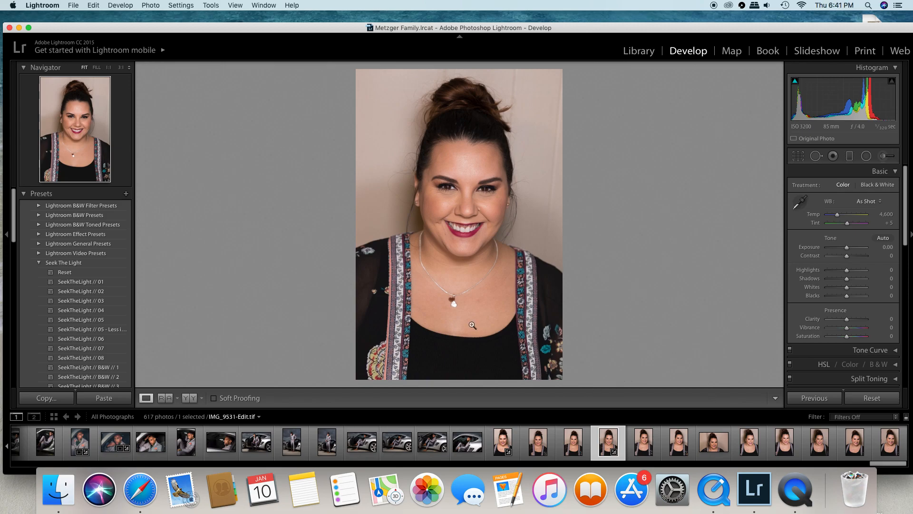
click(188, 398)
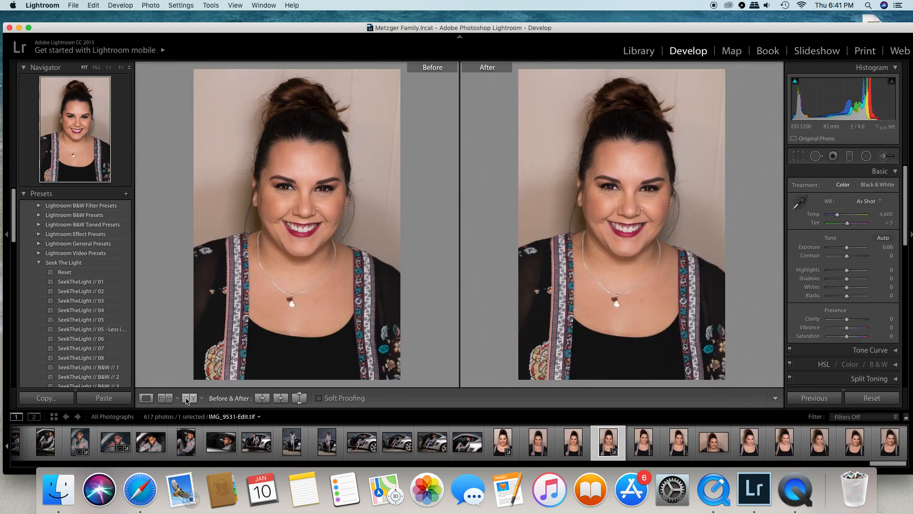
Step: Inspect the forehead, brows and area between the eyes at 1:1 before and after retouching, and return to the full portrait
click(306, 155)
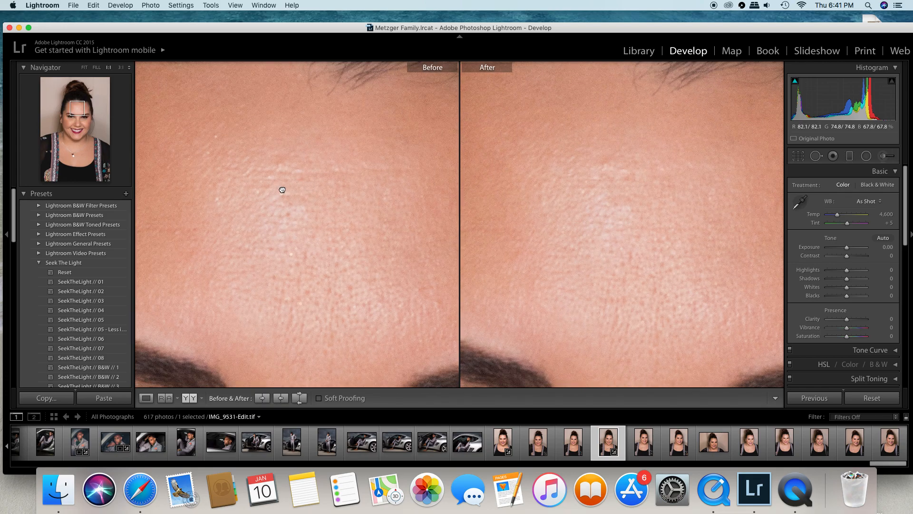
drag(282, 190, 355, 187)
drag(250, 195, 293, 210)
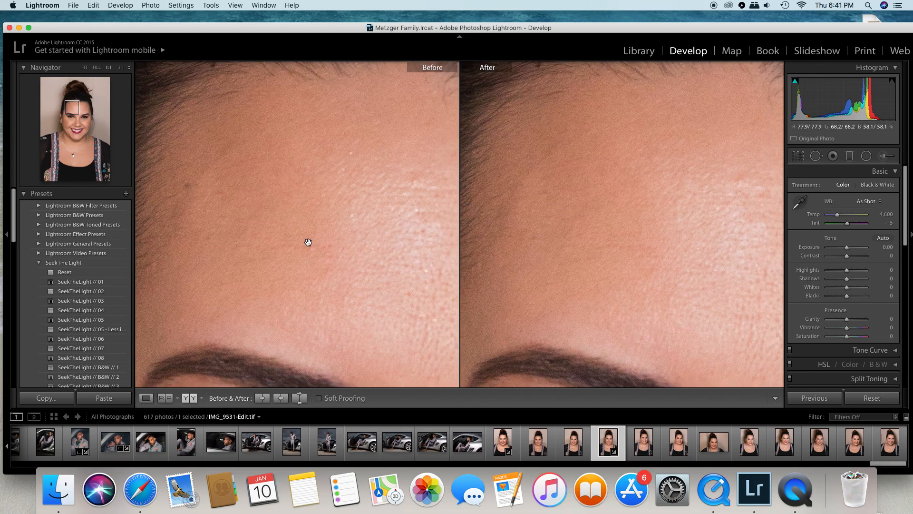
drag(369, 258, 281, 251)
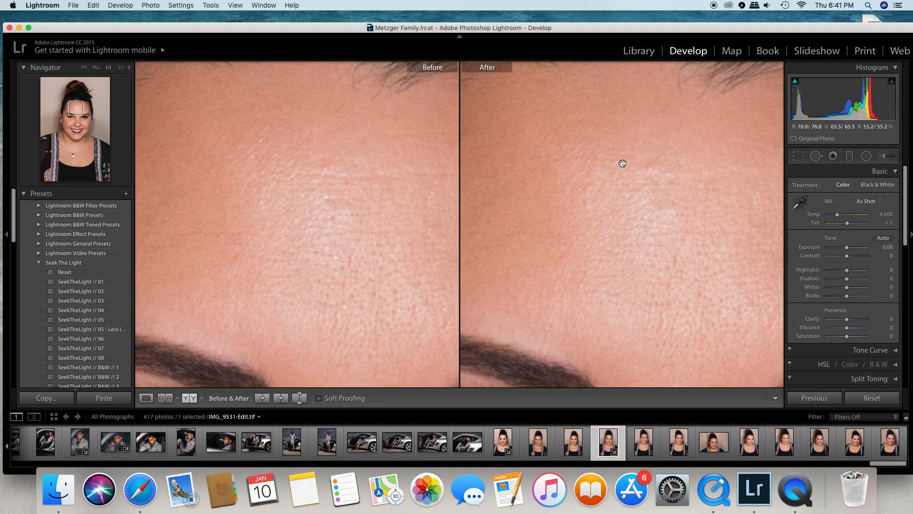
drag(403, 255, 347, 212)
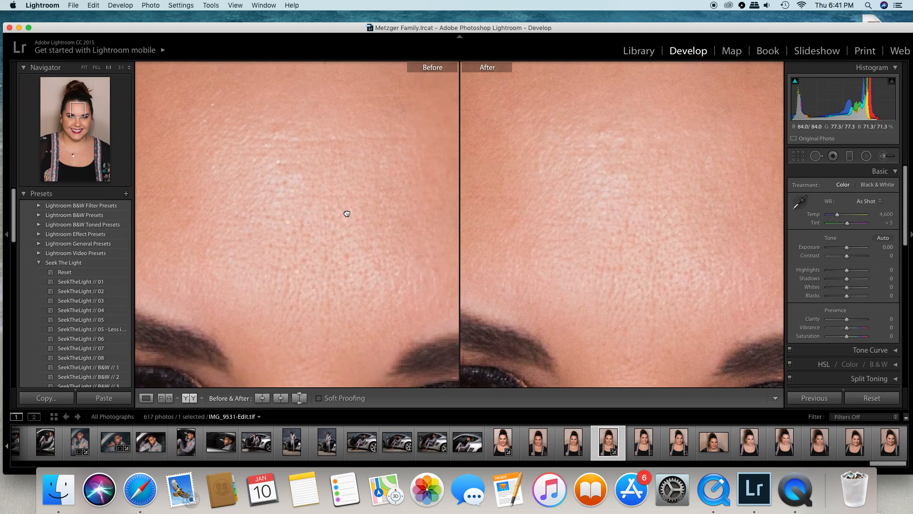
drag(365, 216, 263, 217)
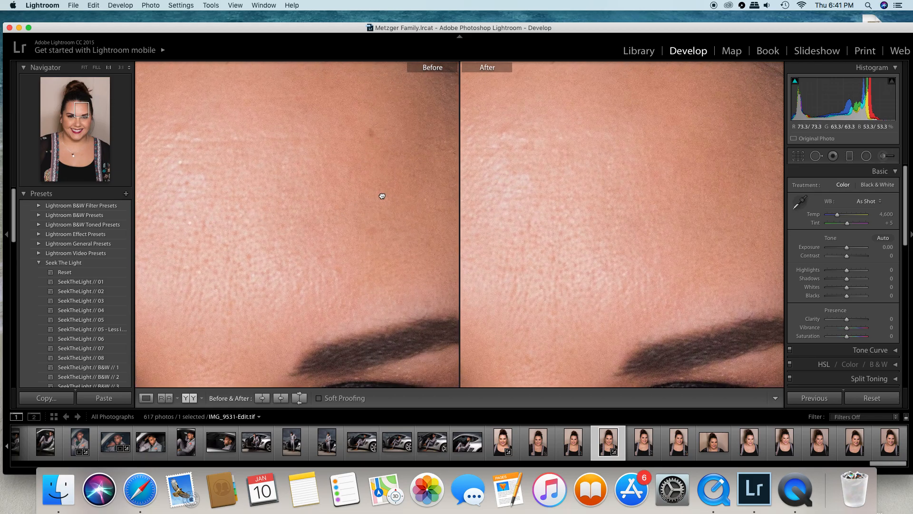
drag(383, 196, 316, 214)
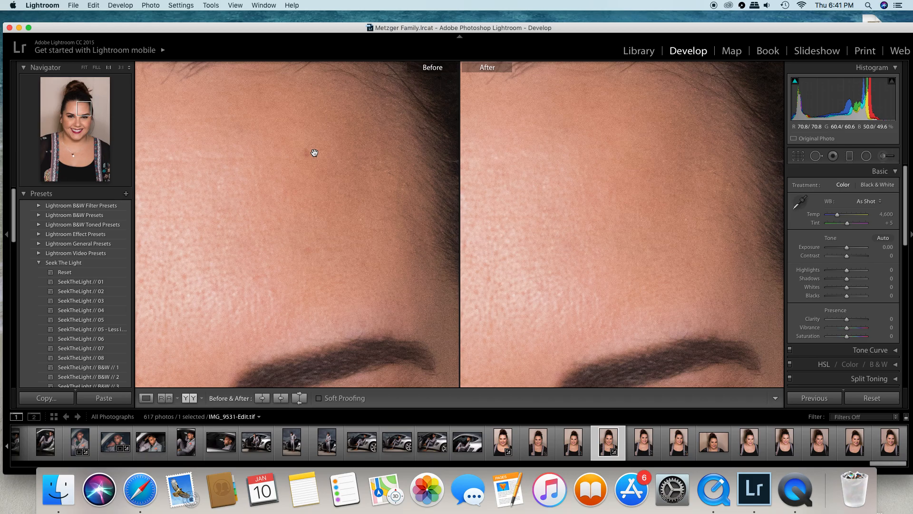
drag(283, 224, 306, 157)
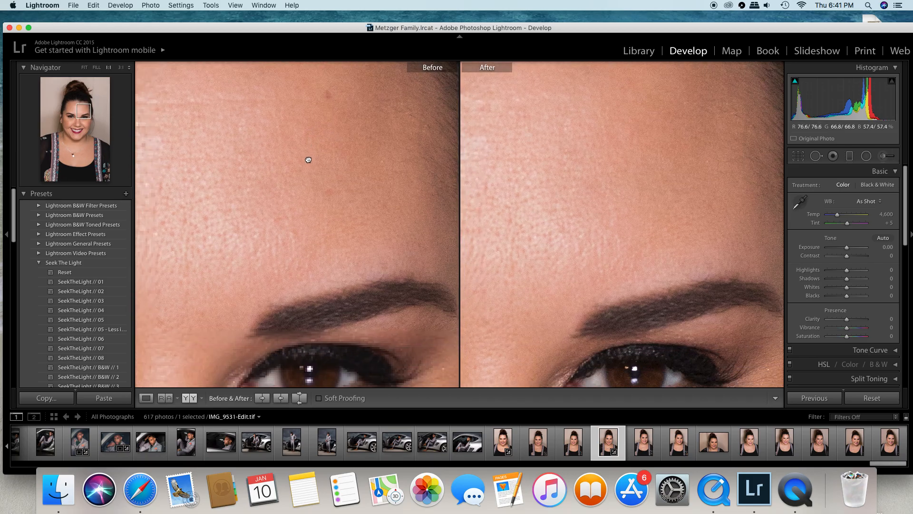
drag(236, 274, 330, 189)
drag(281, 283, 314, 276)
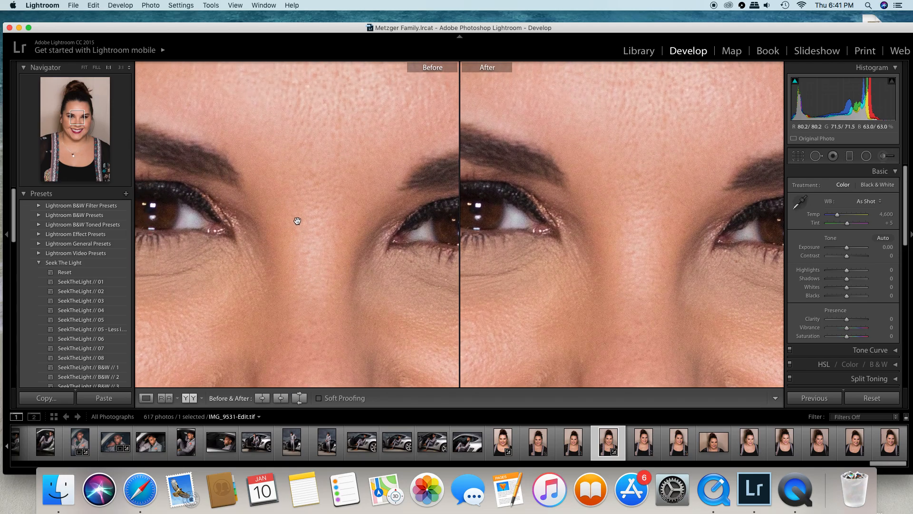
click(85, 69)
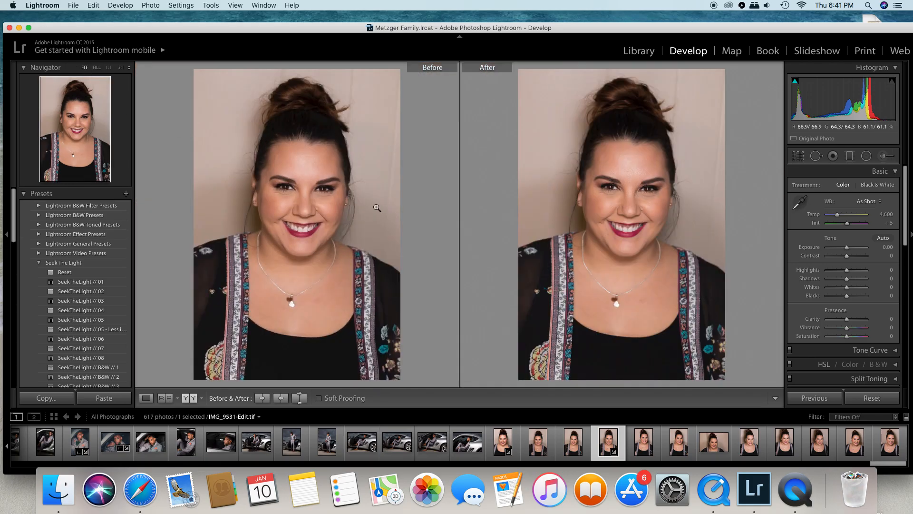
click(324, 200)
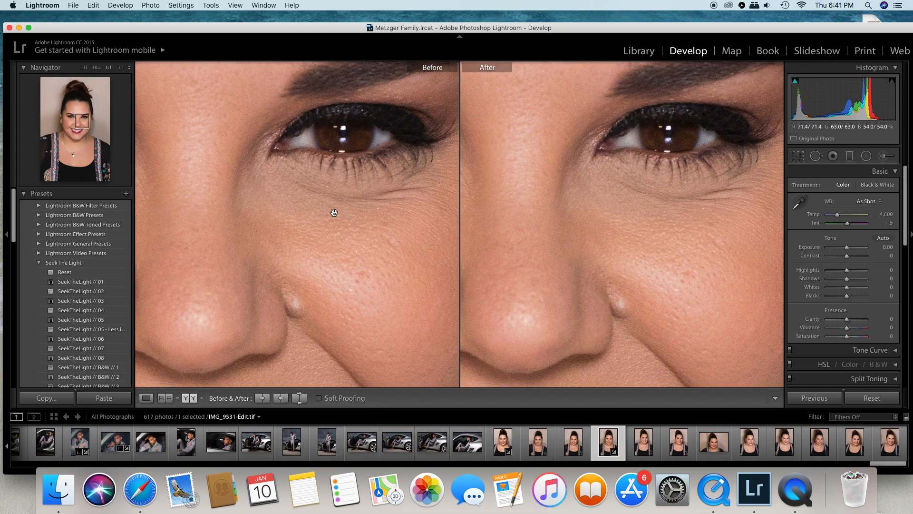
drag(332, 210, 316, 210)
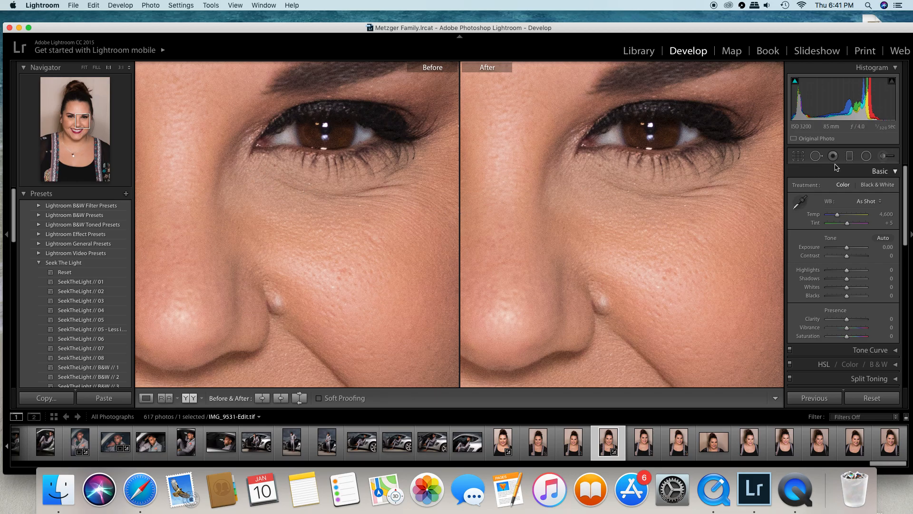
click(816, 155)
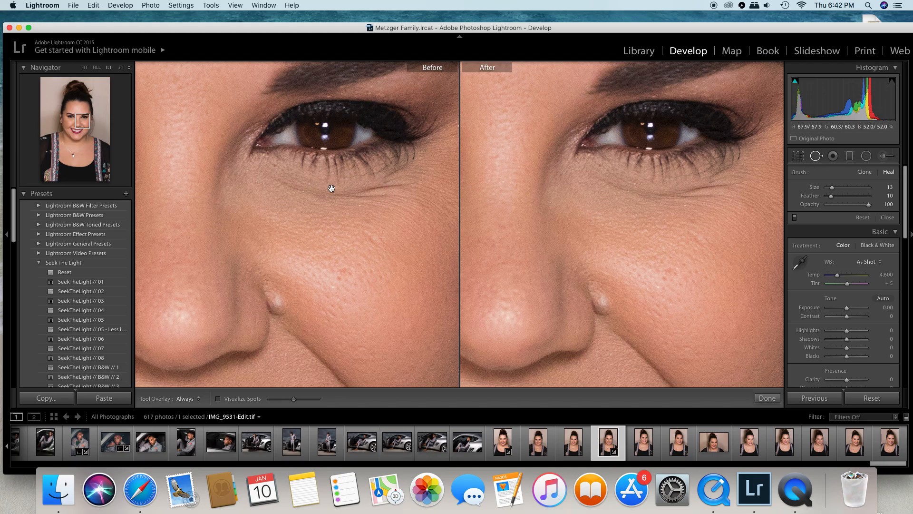
click(816, 159)
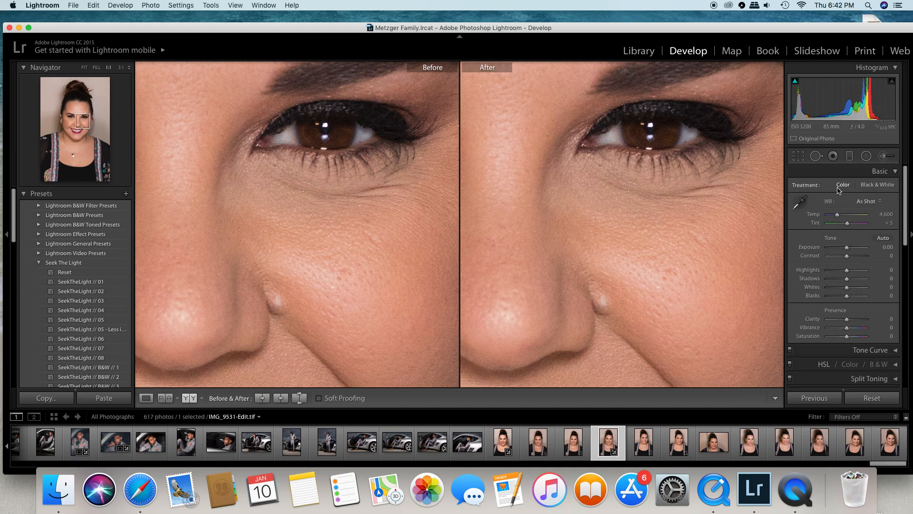
click(816, 157)
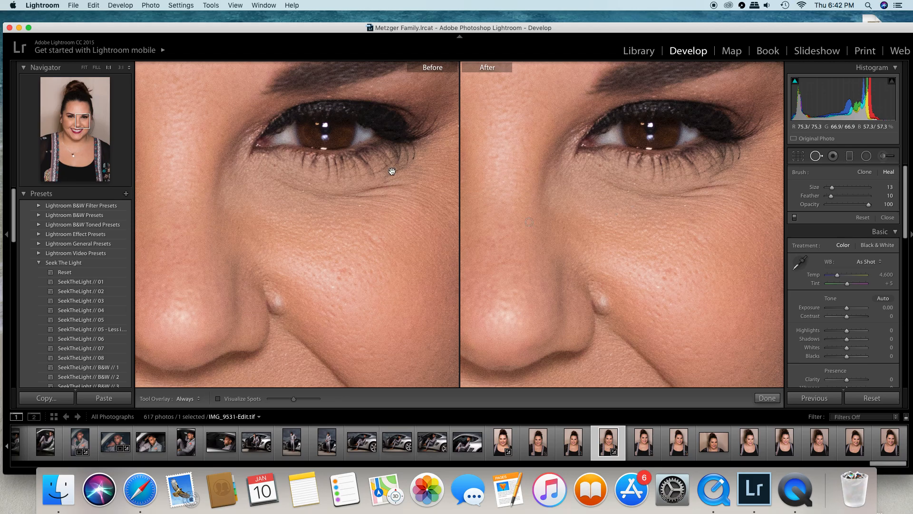
click(84, 68)
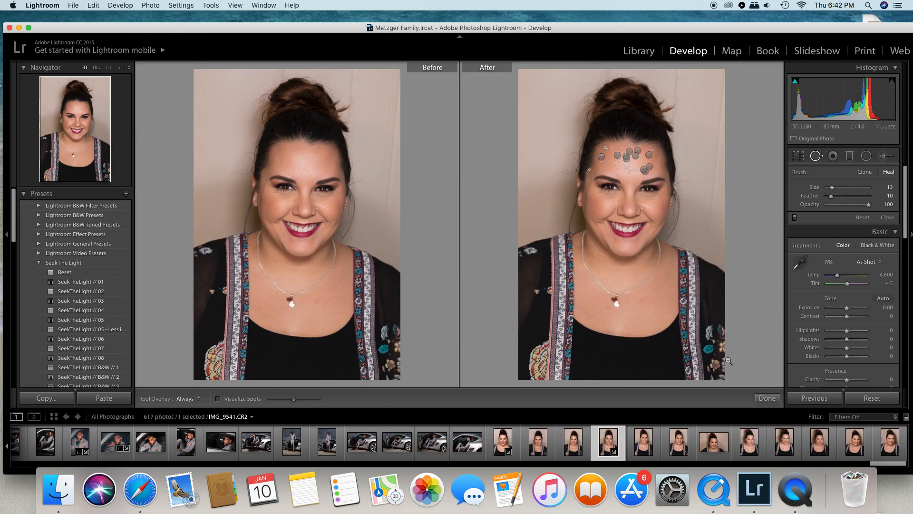
click(767, 398)
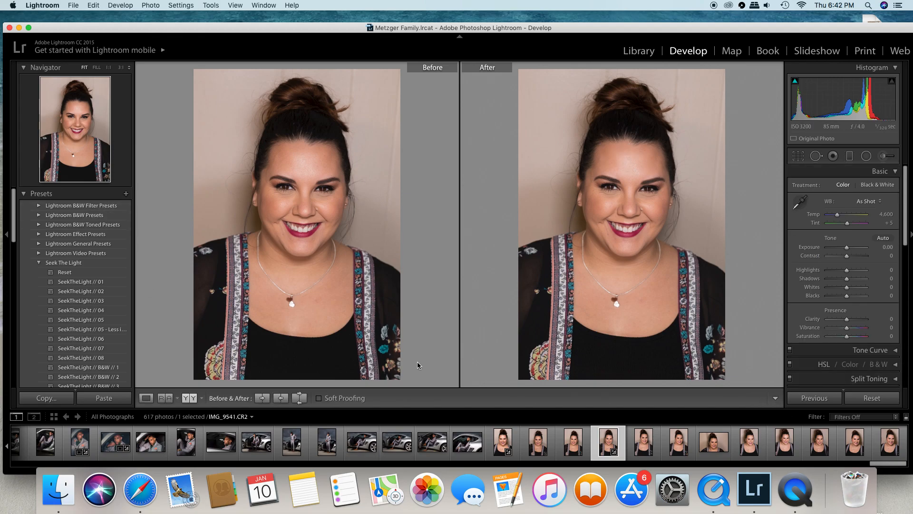
Step: Show only the edited portrait and heal the crease under the right-hand eye with three connected Spot Removal strokes at size 13
click(145, 398)
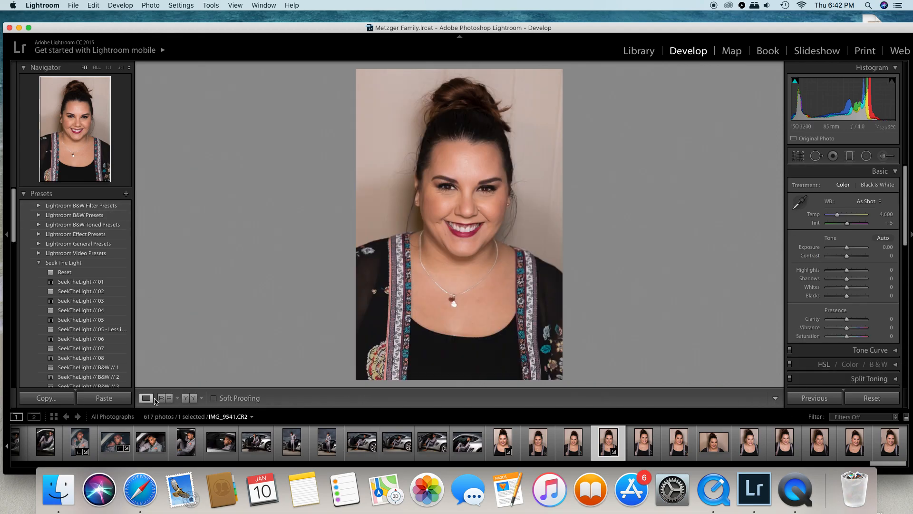
click(475, 194)
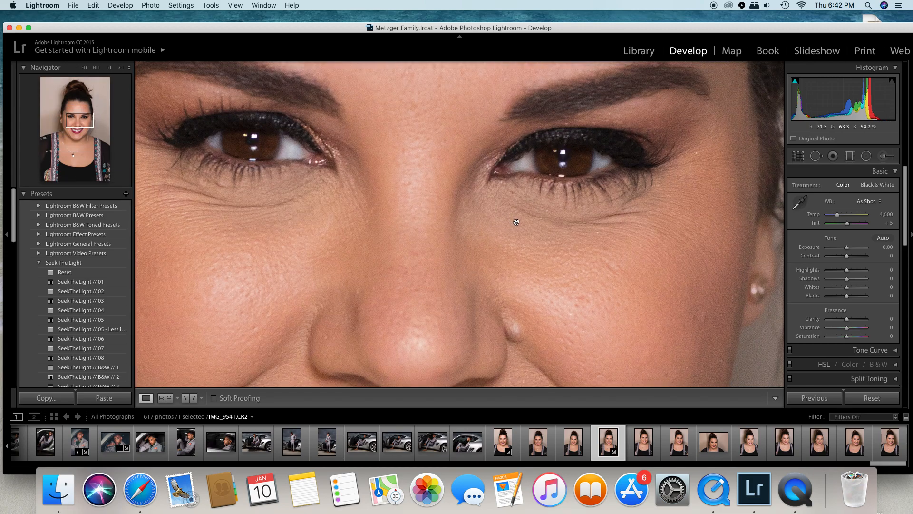
drag(516, 222, 428, 210)
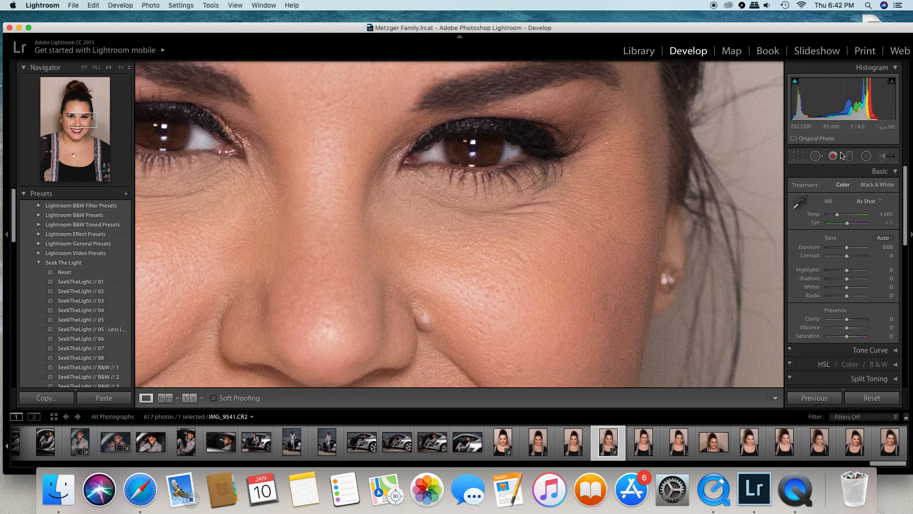
click(816, 156)
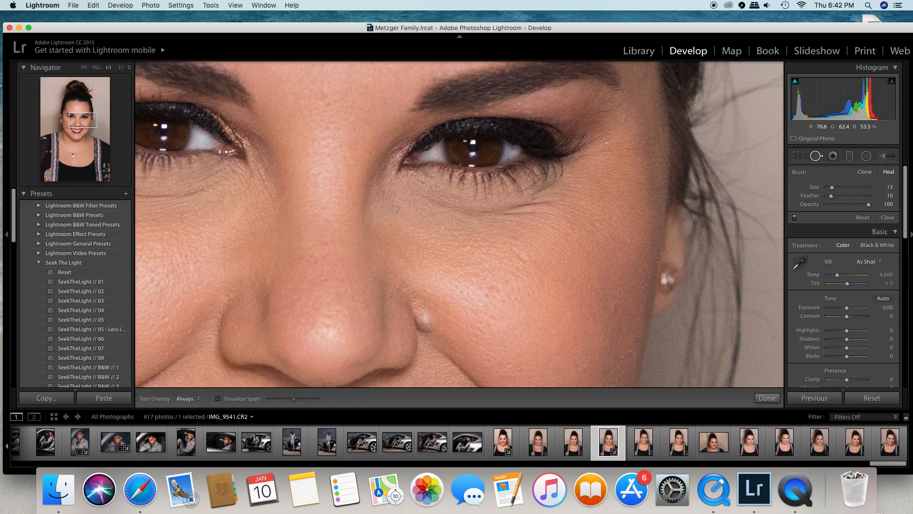
drag(421, 195, 456, 209)
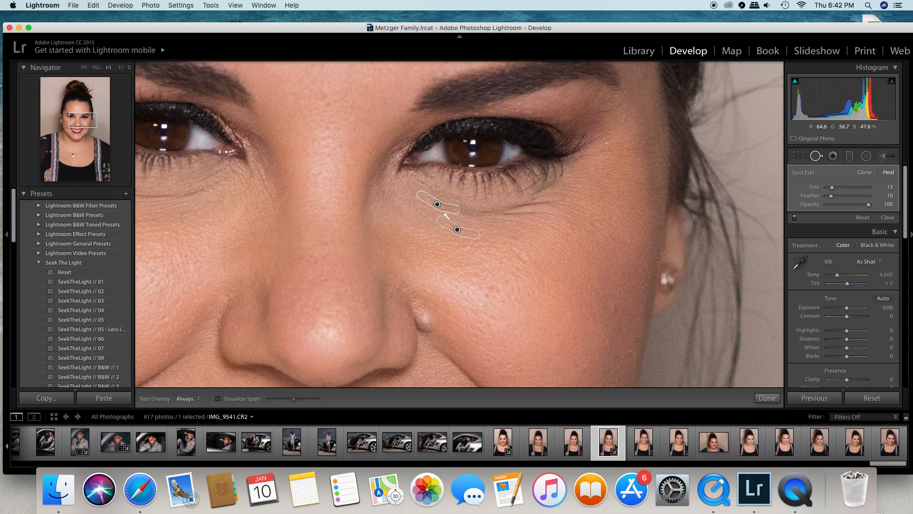
drag(460, 209, 488, 214)
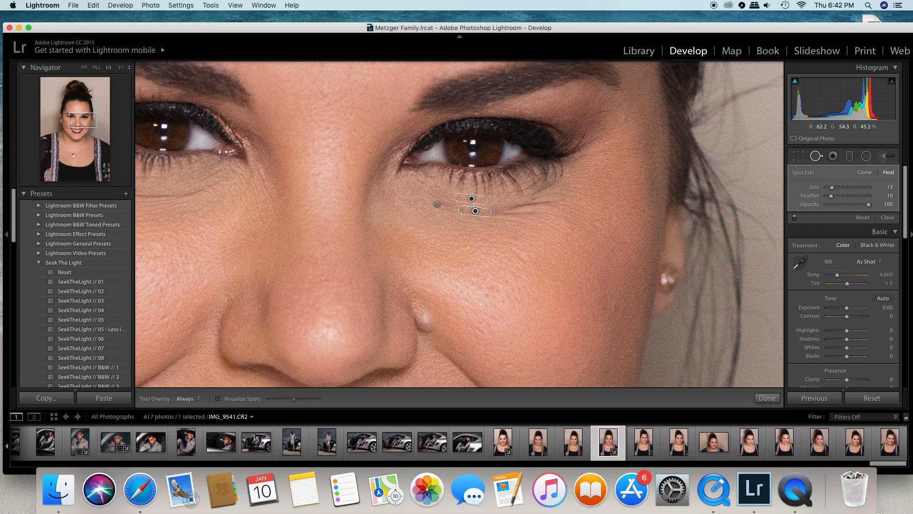
drag(491, 213, 541, 211)
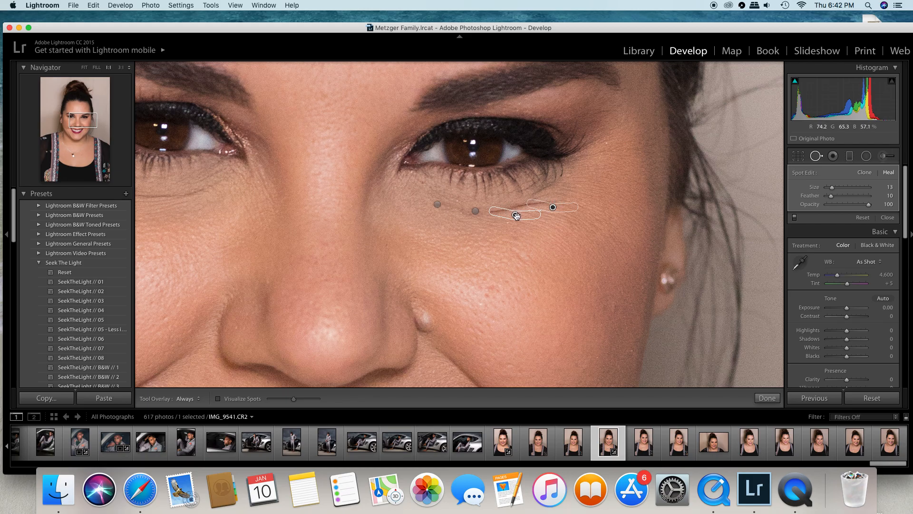
Step: Move the outer under-eye stroke's sampling source to smooth cheek skin, heal the short line beside it, and finish spot removal
drag(552, 208, 504, 226)
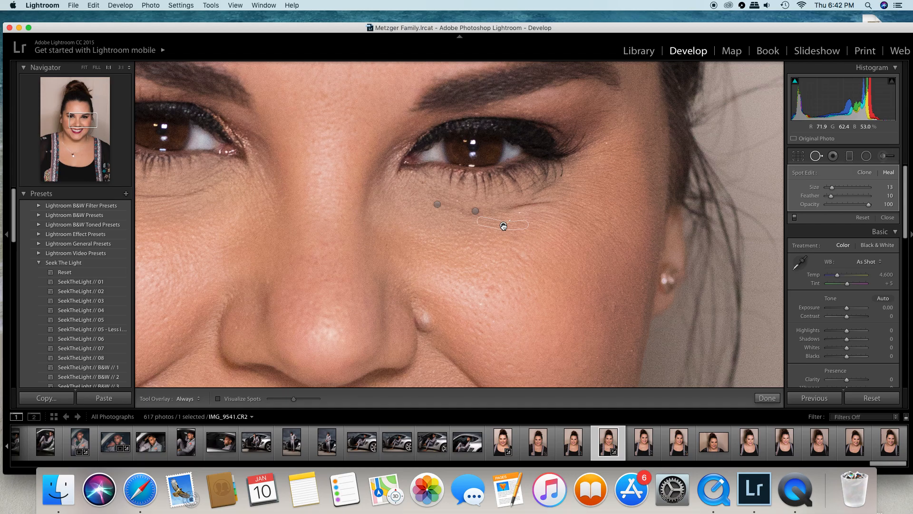
mouse_move(507, 208)
mouse_down()
mouse_move(552, 202)
mouse_move(501, 224)
mouse_move(498, 205)
mouse_move(503, 220)
mouse_up()
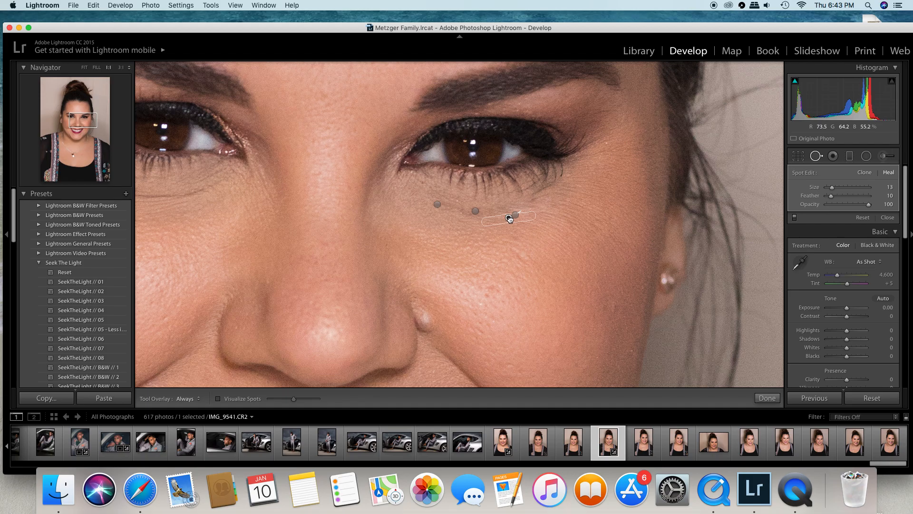
mouse_move(509, 220)
mouse_down()
mouse_move(464, 223)
mouse_move(462, 207)
mouse_move(489, 207)
mouse_up()
drag(489, 206, 489, 206)
click(765, 399)
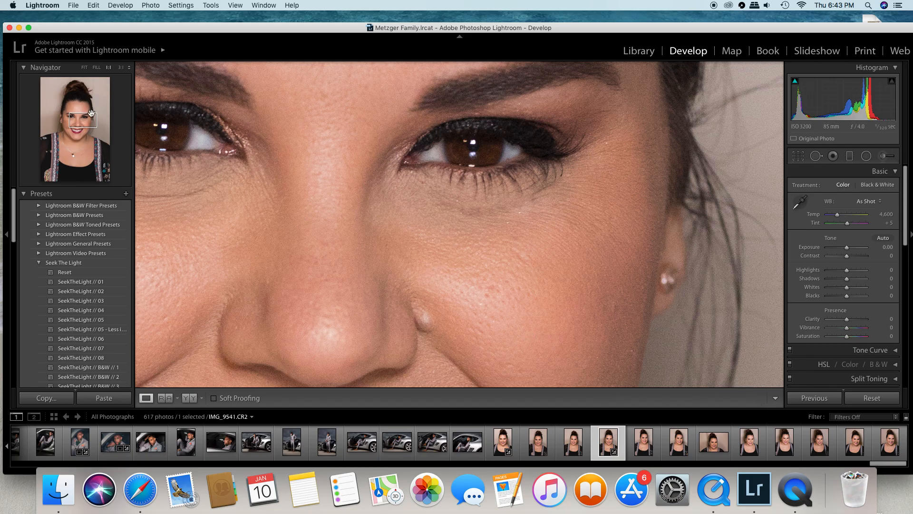
Step: Heal the remaining short line below the outer lashes of the right-hand eye with one Spot Removal stroke and close the tool
drag(91, 115, 86, 115)
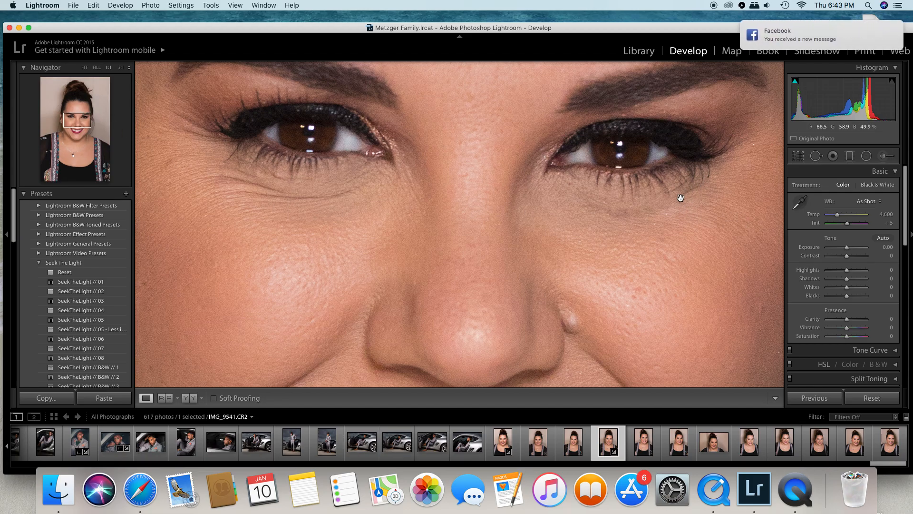
click(815, 157)
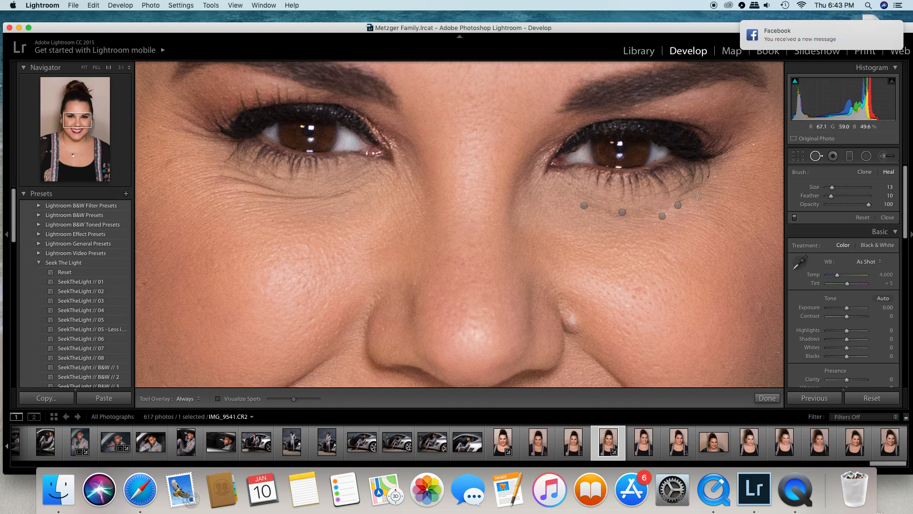
drag(695, 196, 682, 202)
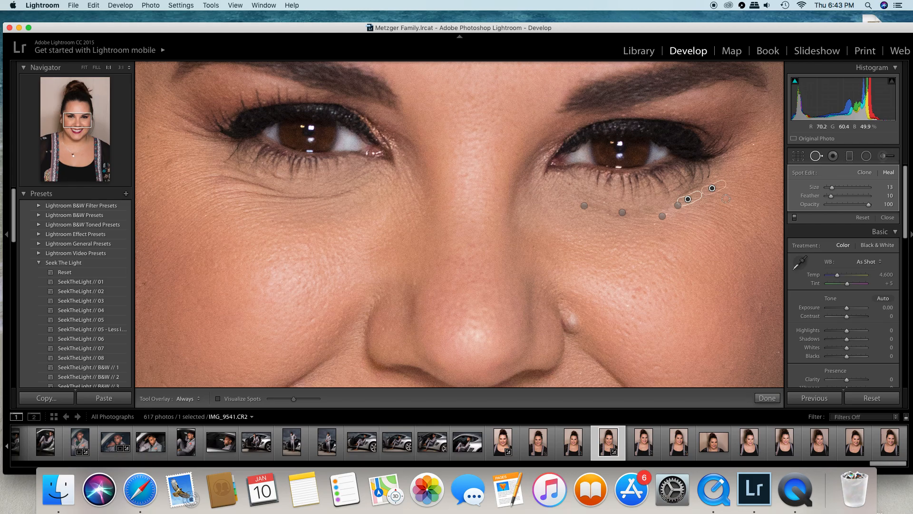
click(767, 397)
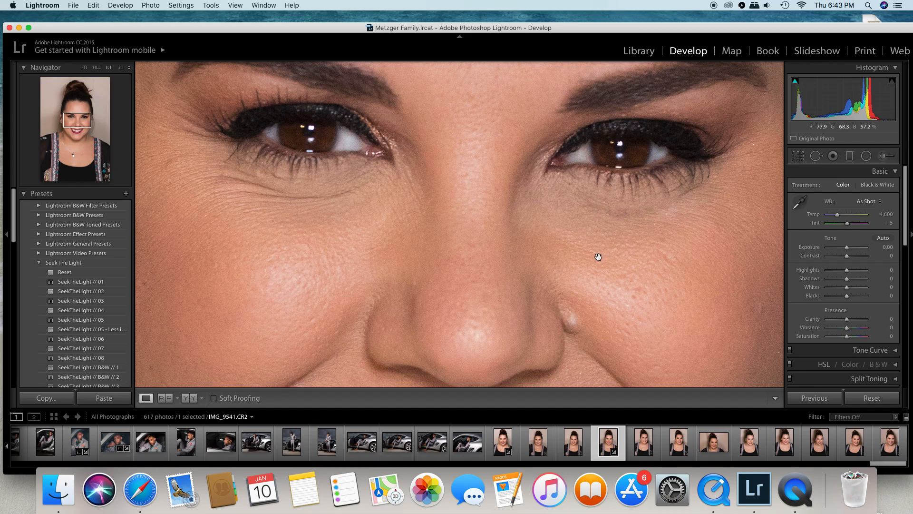
Step: Paint a Dodge (Lighten) Adjustment Brush mask under the right-hand eye with brush size 4.0 and display its edit pin
click(886, 156)
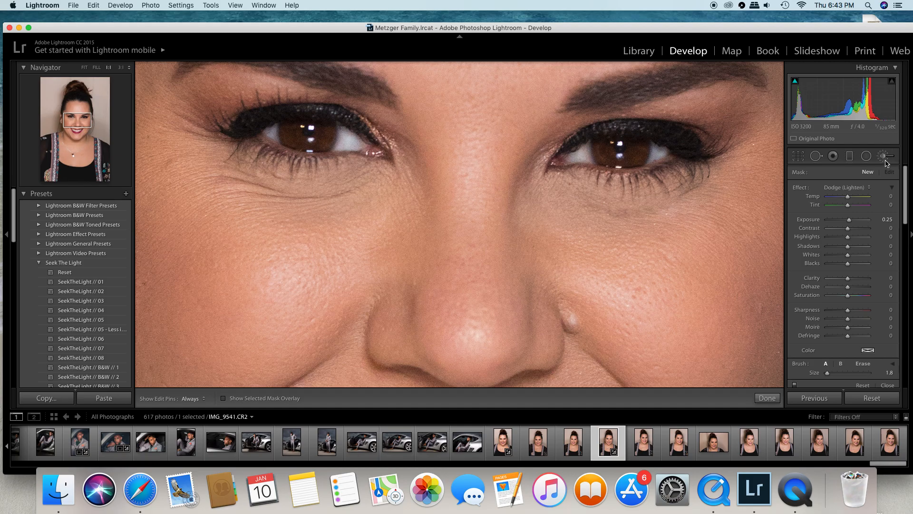
click(868, 187)
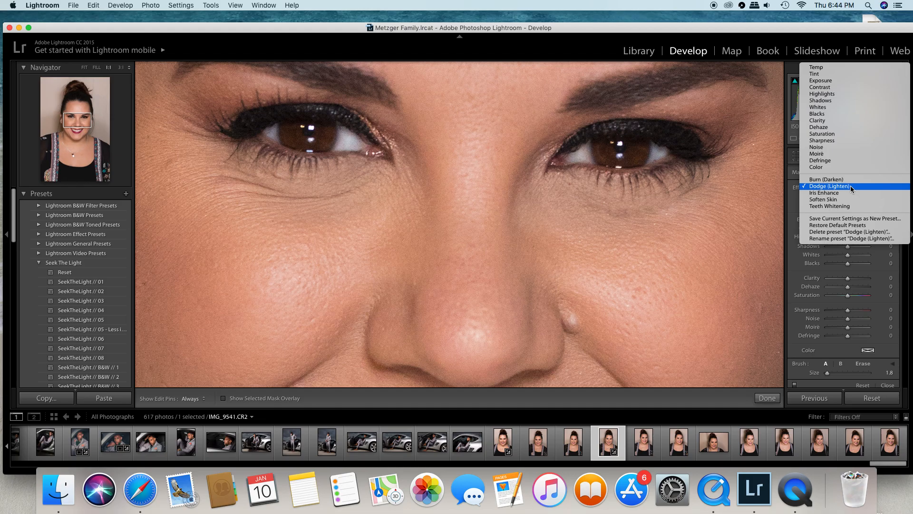
click(848, 186)
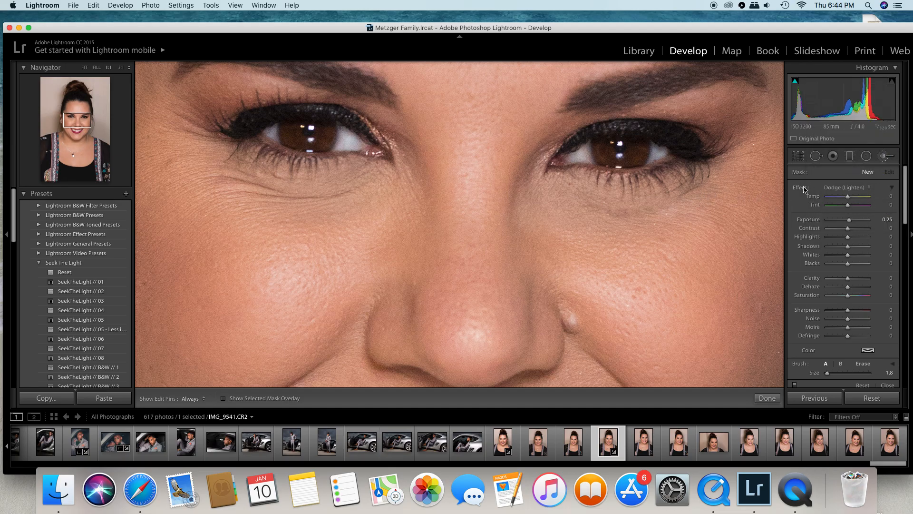
drag(827, 373, 829, 372)
key(h)
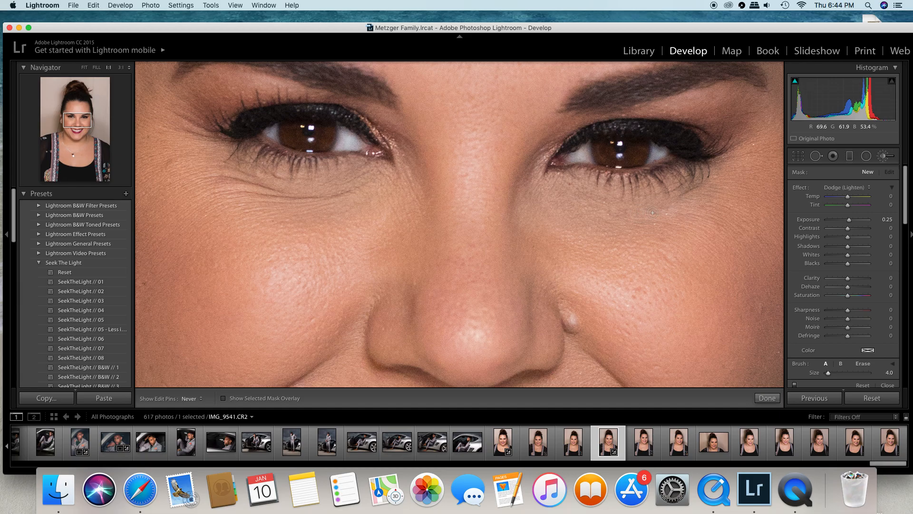
key(h)
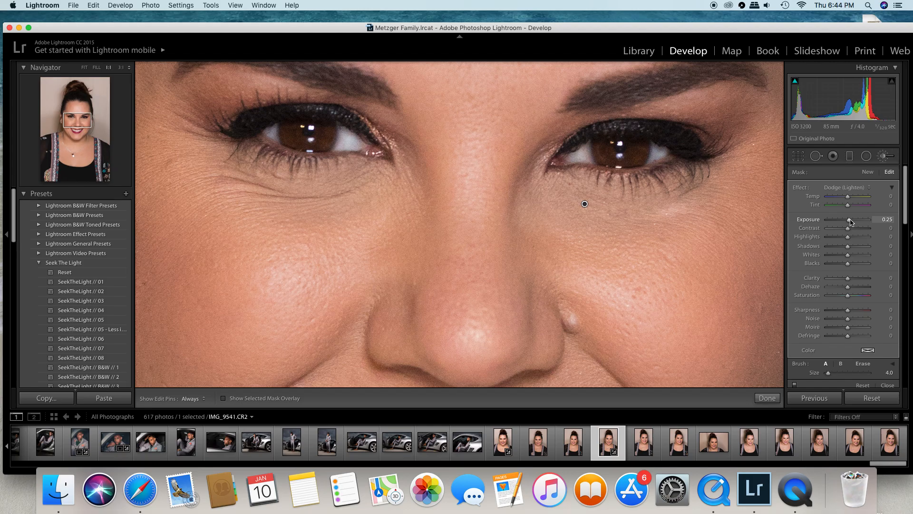
Step: Reduce the exposure of the Dodge (Lighten) mask under the right-hand eye to 0.08 and delete that brush adjustment
drag(849, 219, 849, 222)
drag(850, 223, 850, 222)
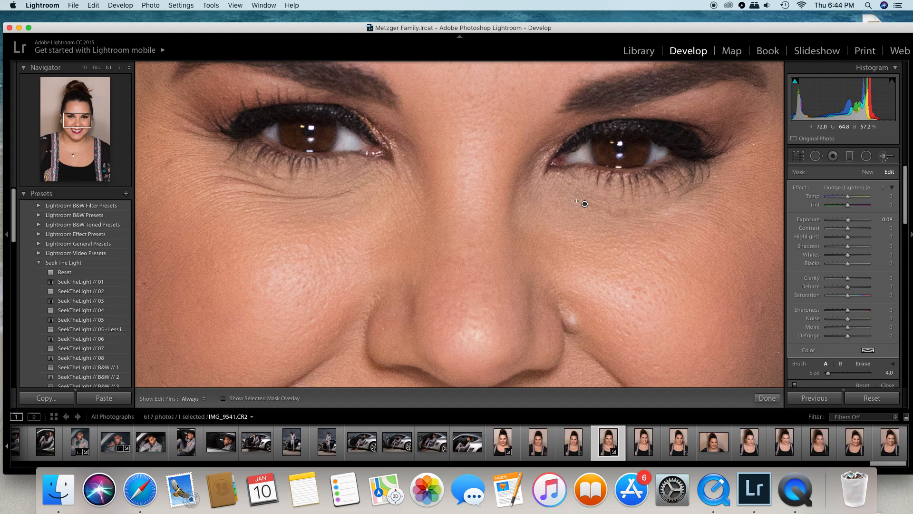
key(Delete)
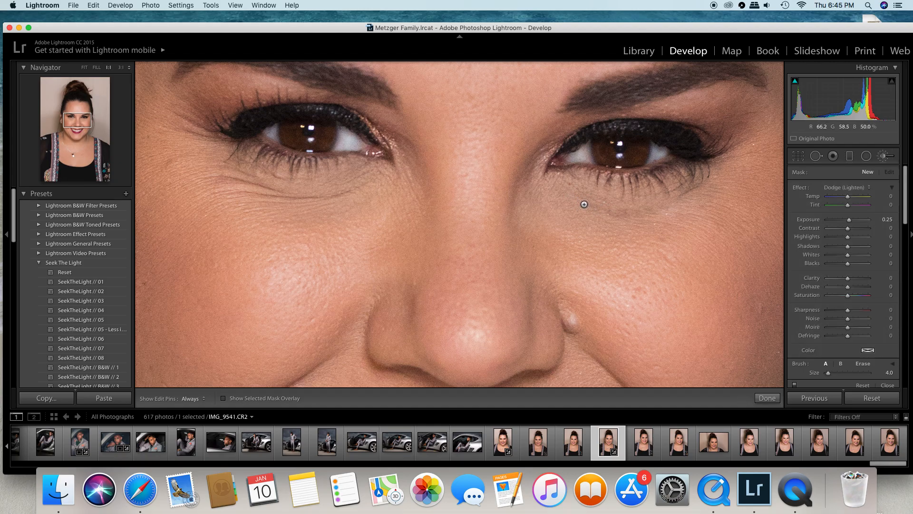
Step: Repaint a Dodge (Lighten) mask at exposure 0.25 under the right-hand eye, check it on the whole portrait, and finish the brush adjustment
key(h)
drag(650, 214, 647, 241)
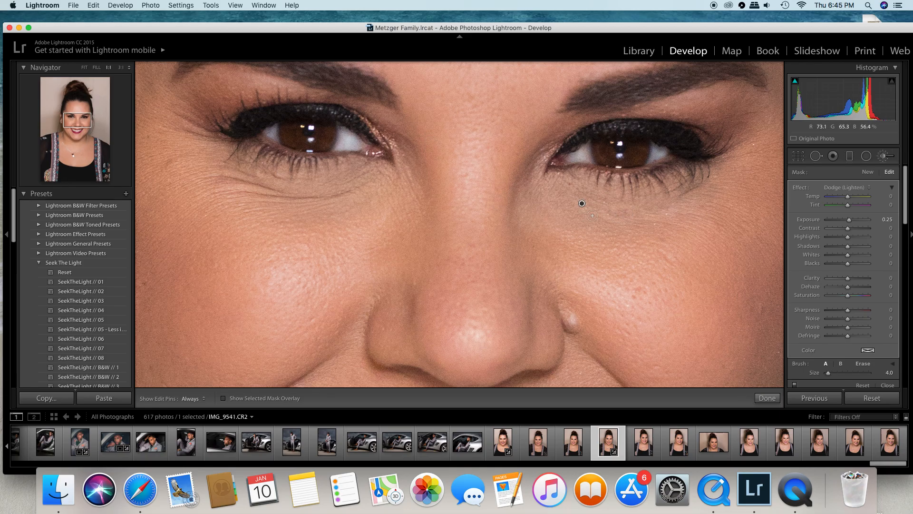
click(98, 68)
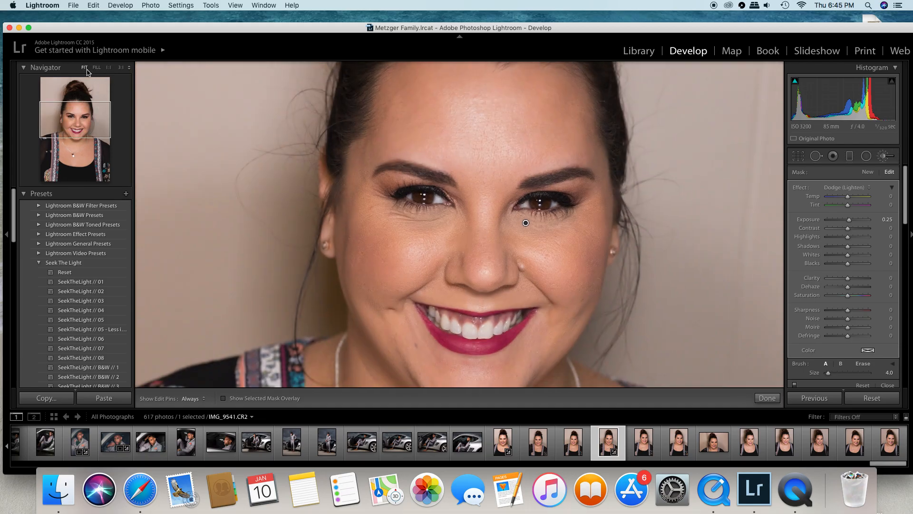
click(84, 68)
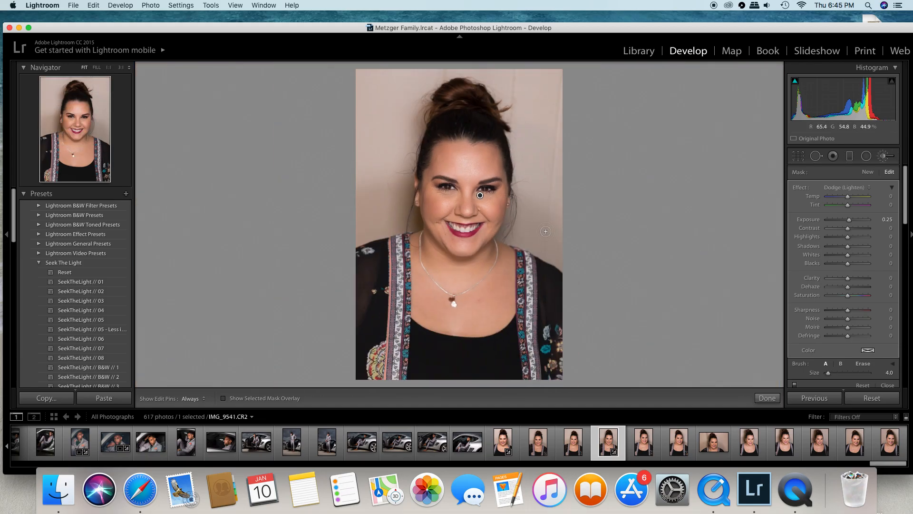
click(767, 397)
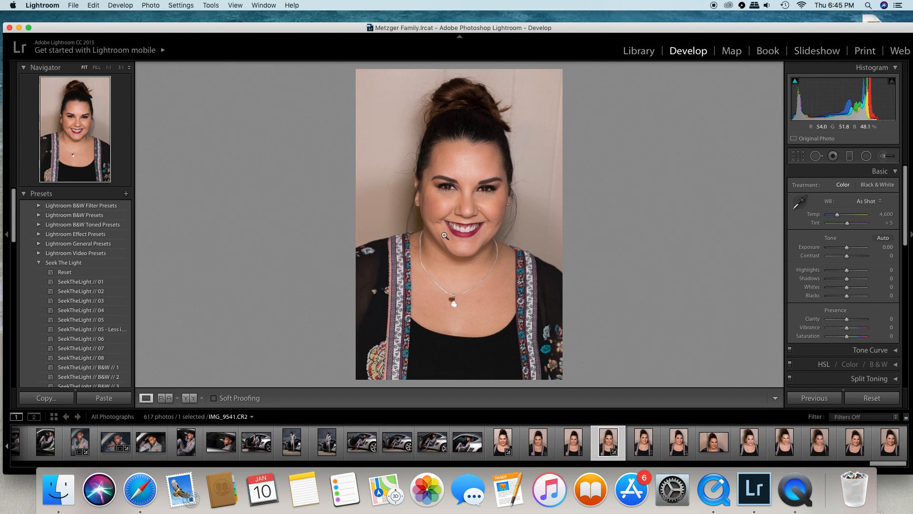
Step: Heal the reddish mark on the chest beside the necklace pendant with one Spot Removal stroke at size 42
click(476, 302)
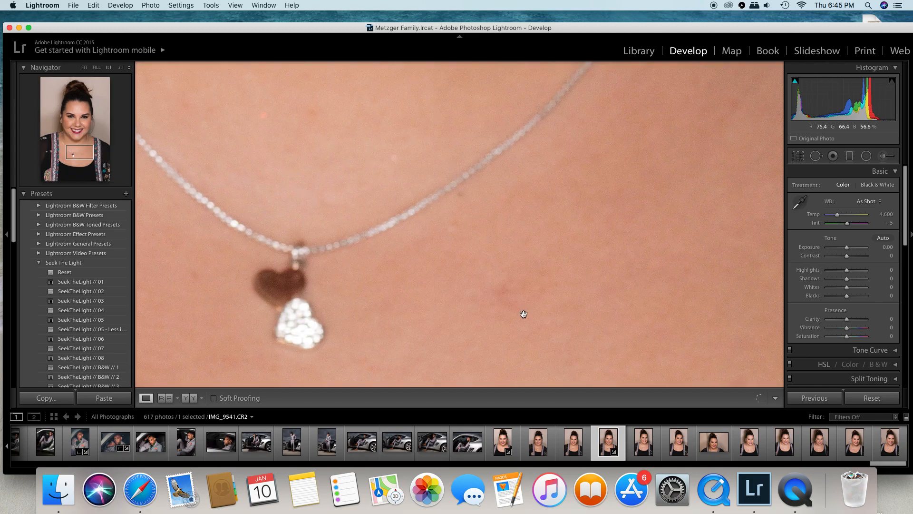
click(816, 155)
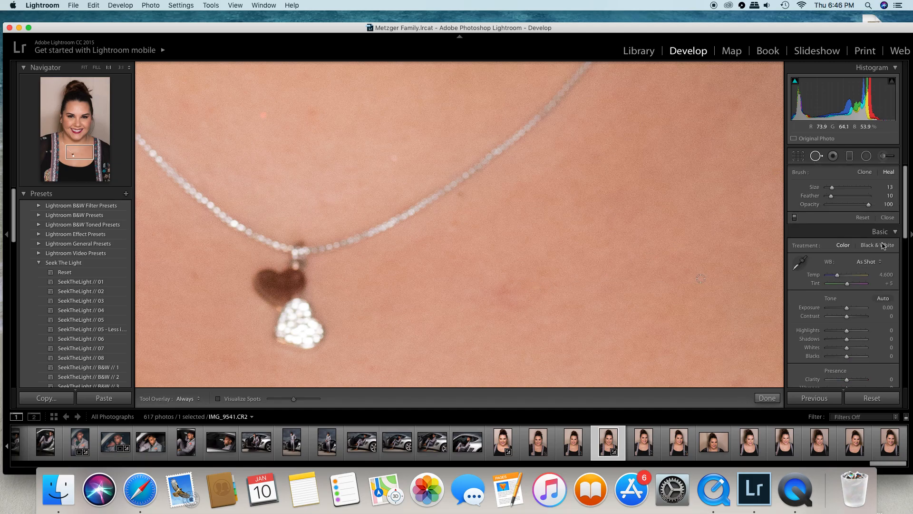
drag(835, 188, 845, 189)
drag(480, 292, 538, 298)
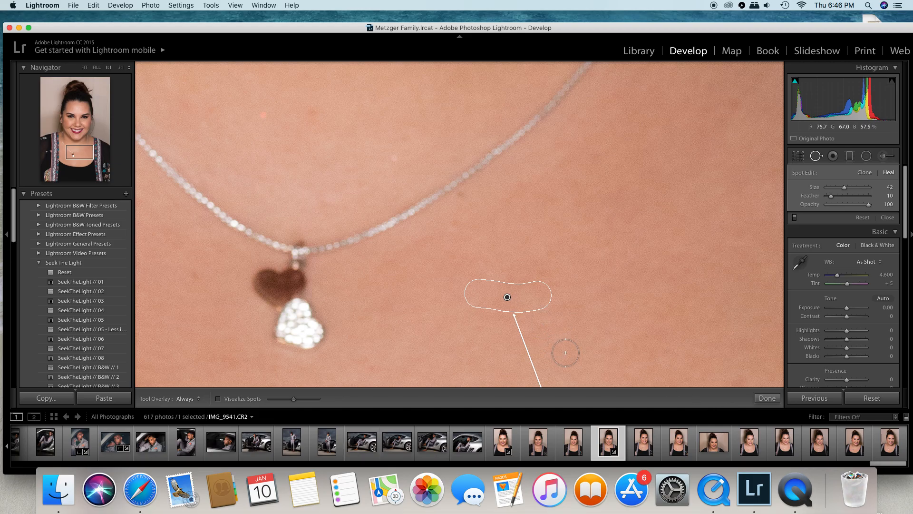
Step: Heal the six remaining small chest spots around the necklace with single Spot Removal dabs at size 42 and finish spot removal
key(space)
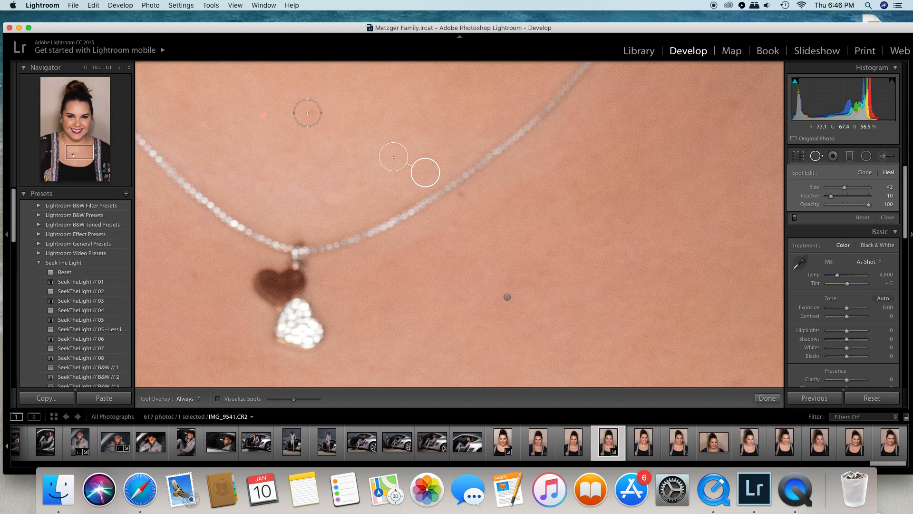
click(312, 113)
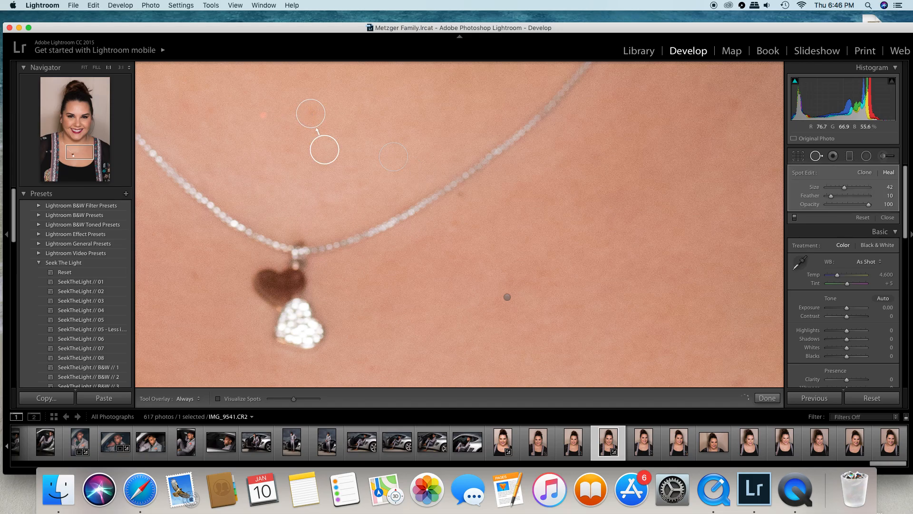
click(265, 115)
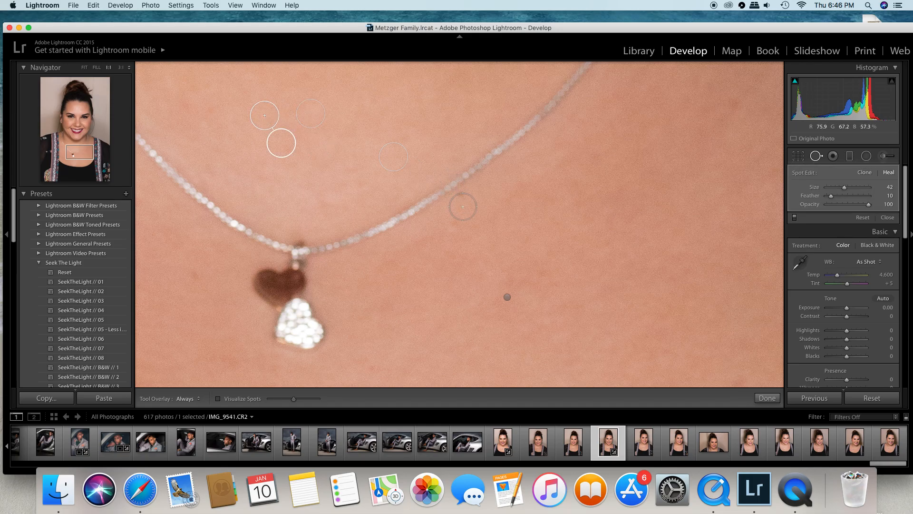
click(455, 225)
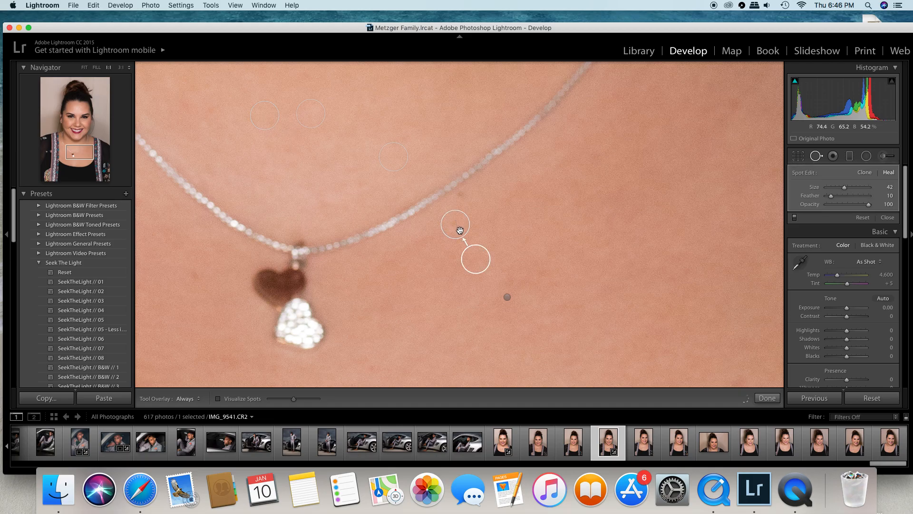
click(465, 199)
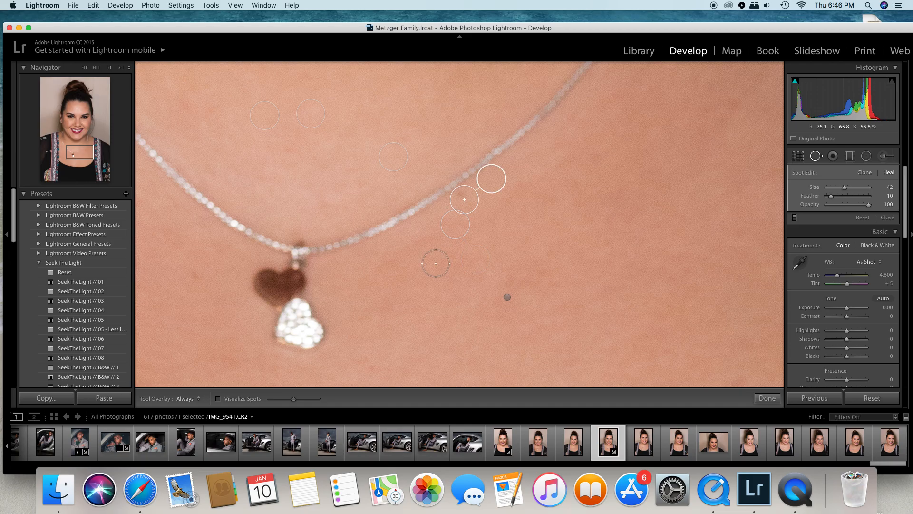
click(196, 277)
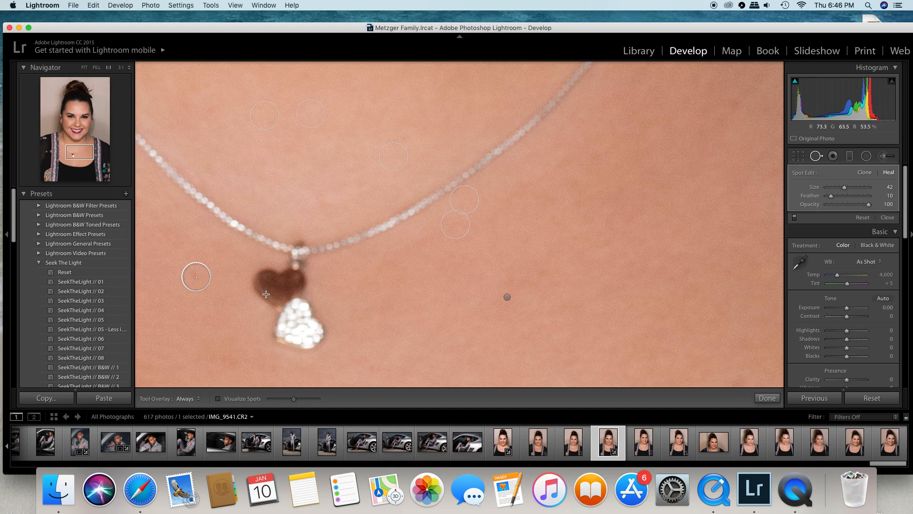
click(774, 399)
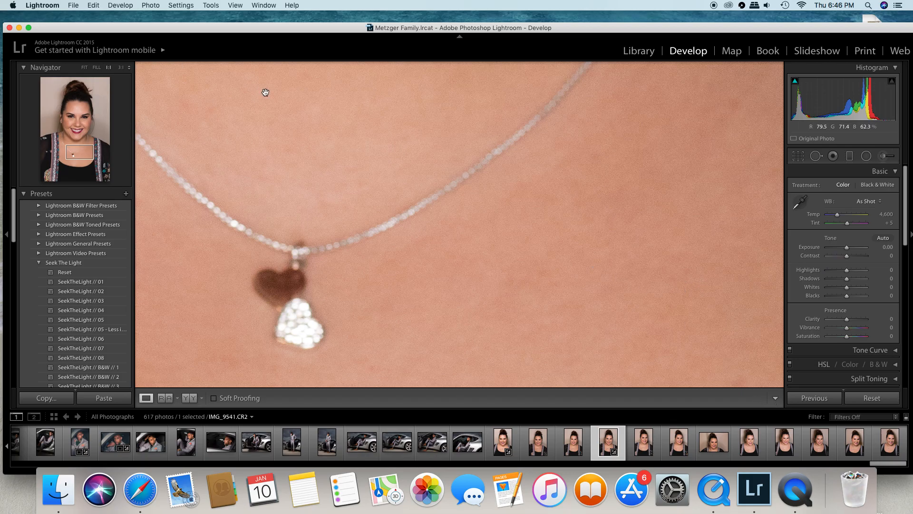
Step: Compare the whole portrait before and after side by side, and return to showing only the edited photo
click(87, 68)
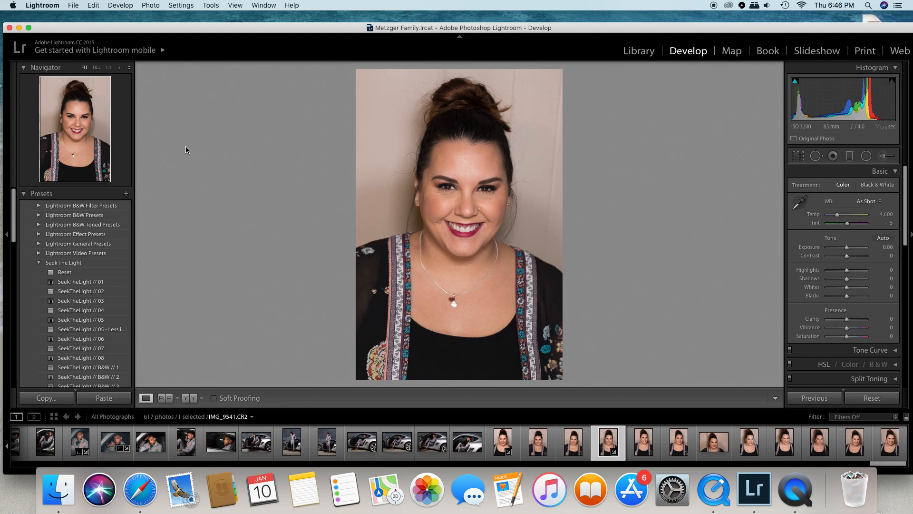
click(188, 398)
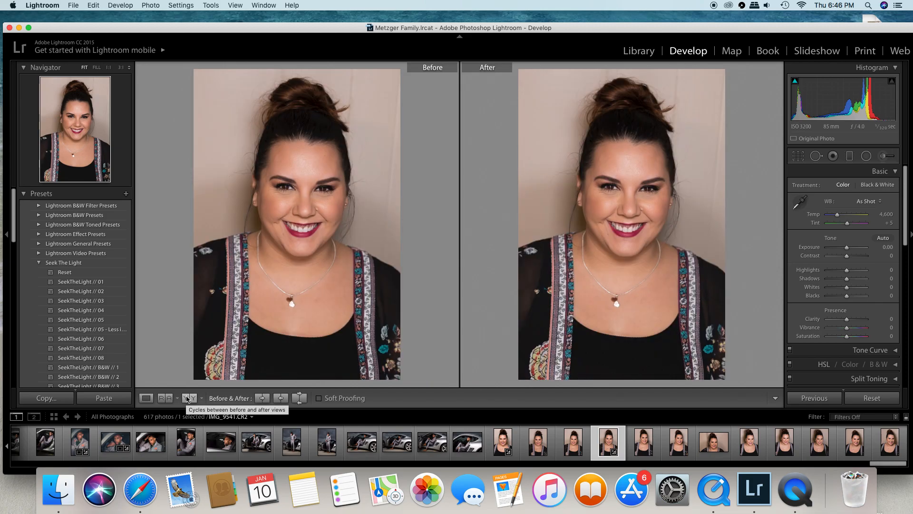
click(146, 398)
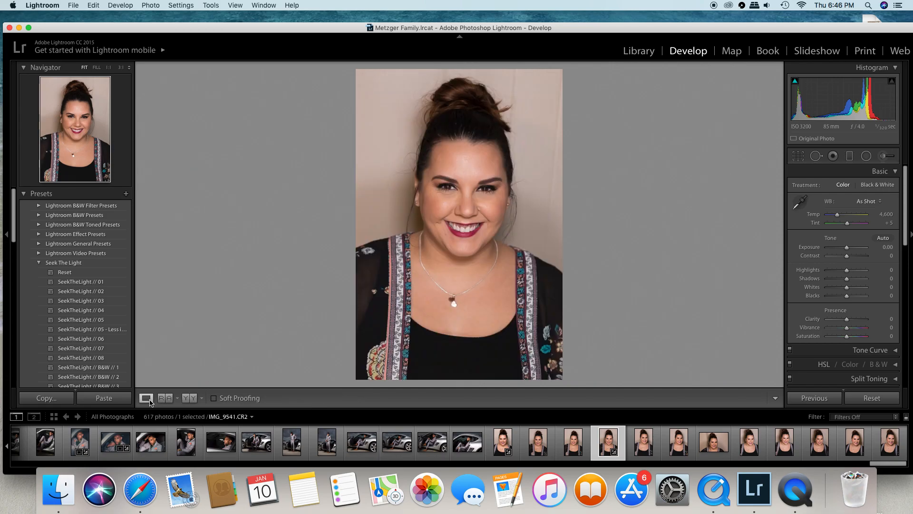